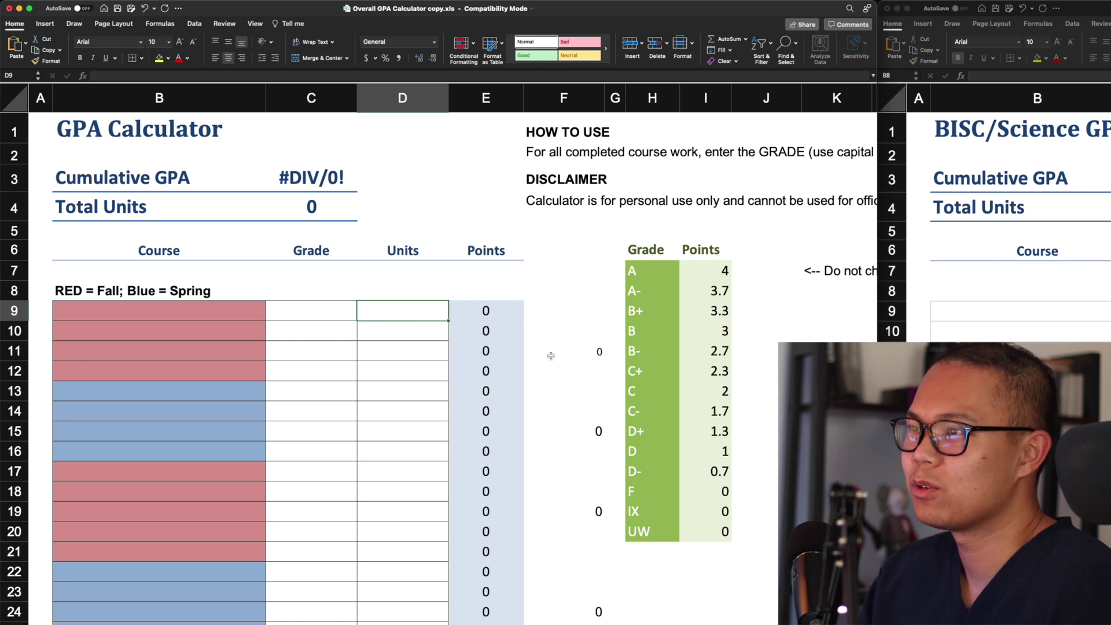
Step: Examine the per-semester unit subtotal formulas in column F and look through the rest of the course table
left_click(583, 356)
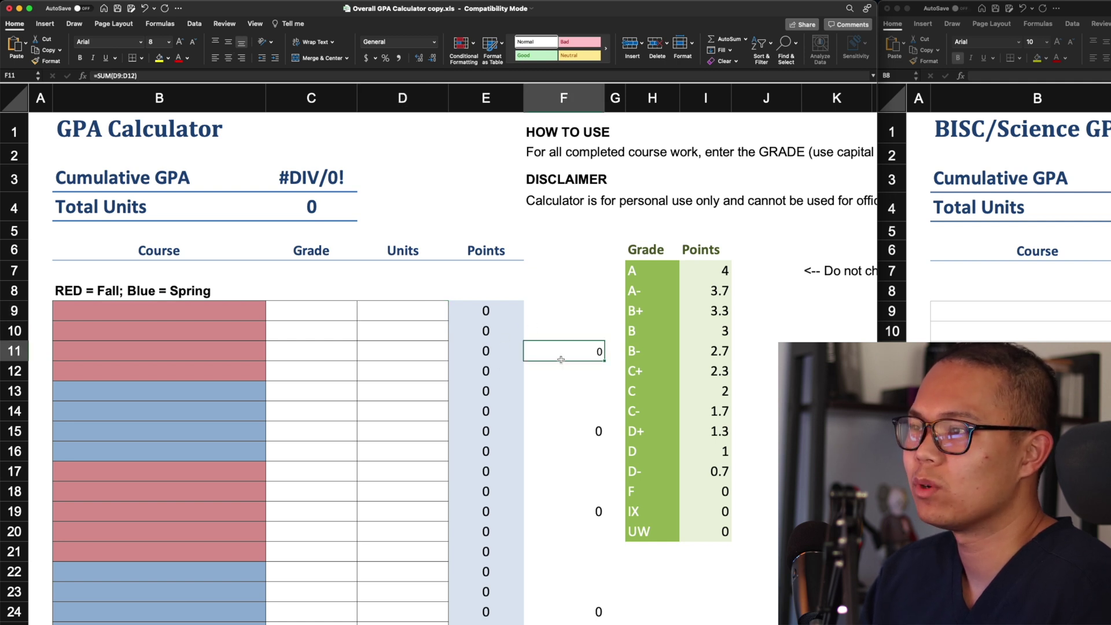
left_click(173, 307)
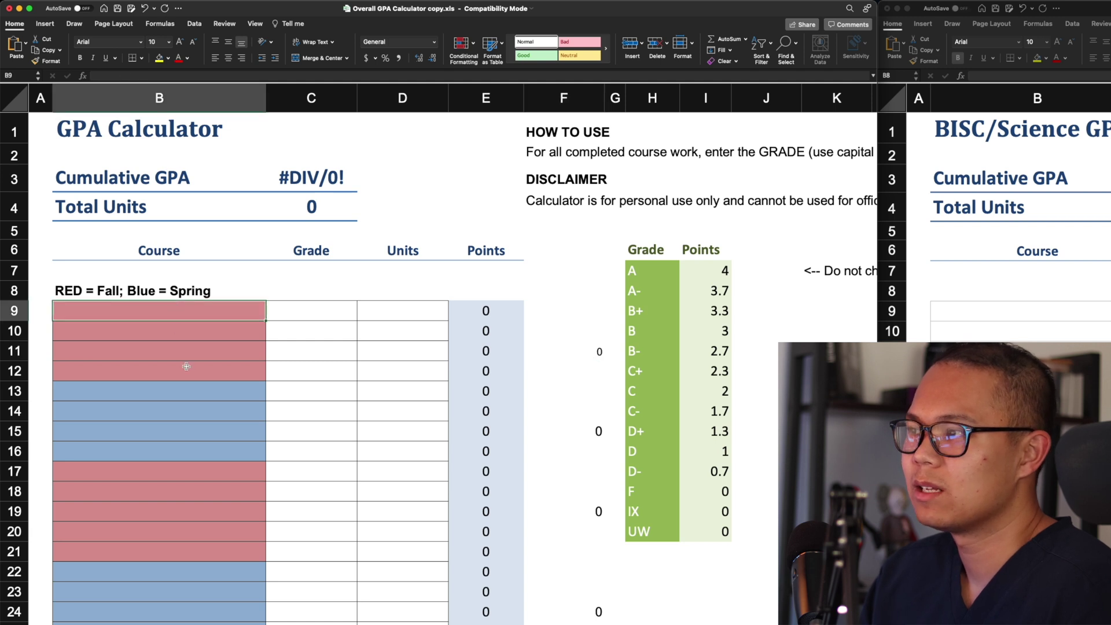
left_click(567, 429)
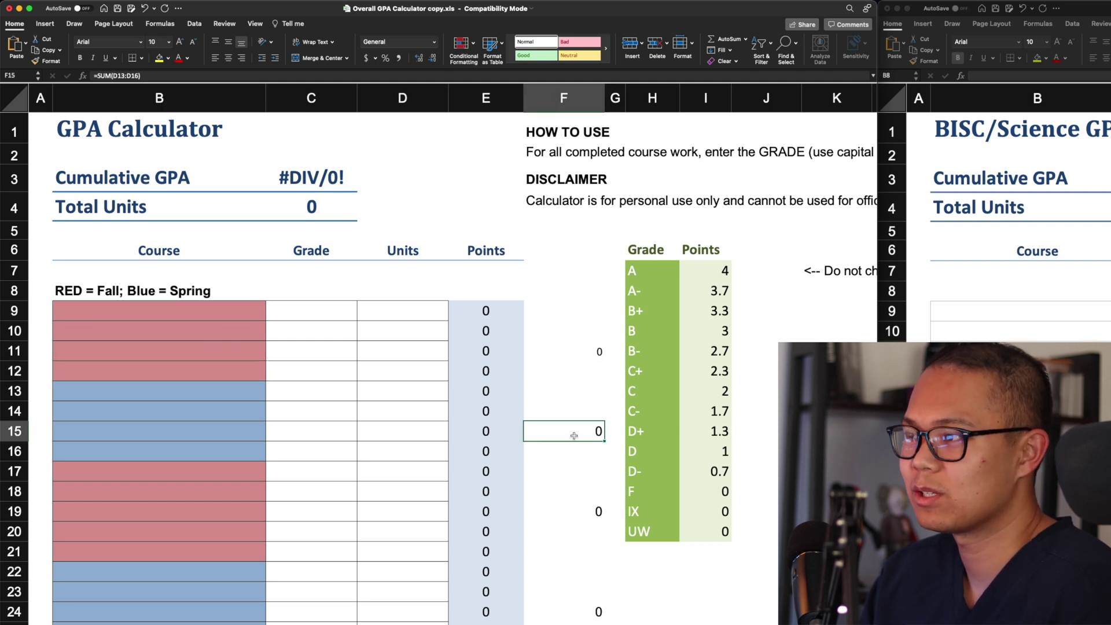
left_click(596, 505)
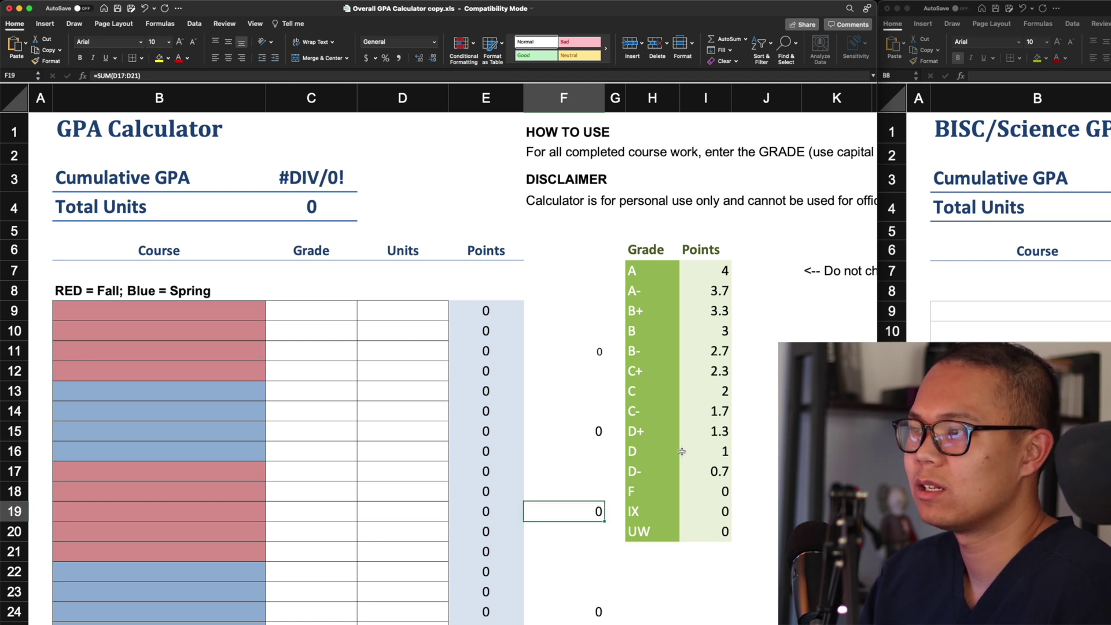
scroll(682, 451, "down", 10)
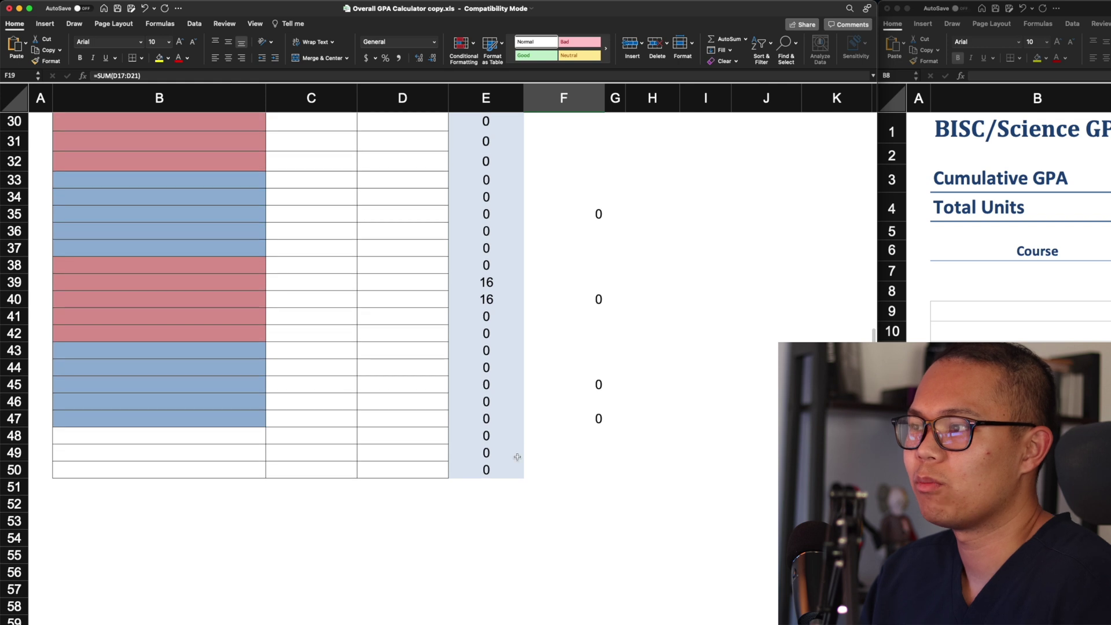
scroll(530, 471, "up", 1)
scroll(367, 402, "up", 10)
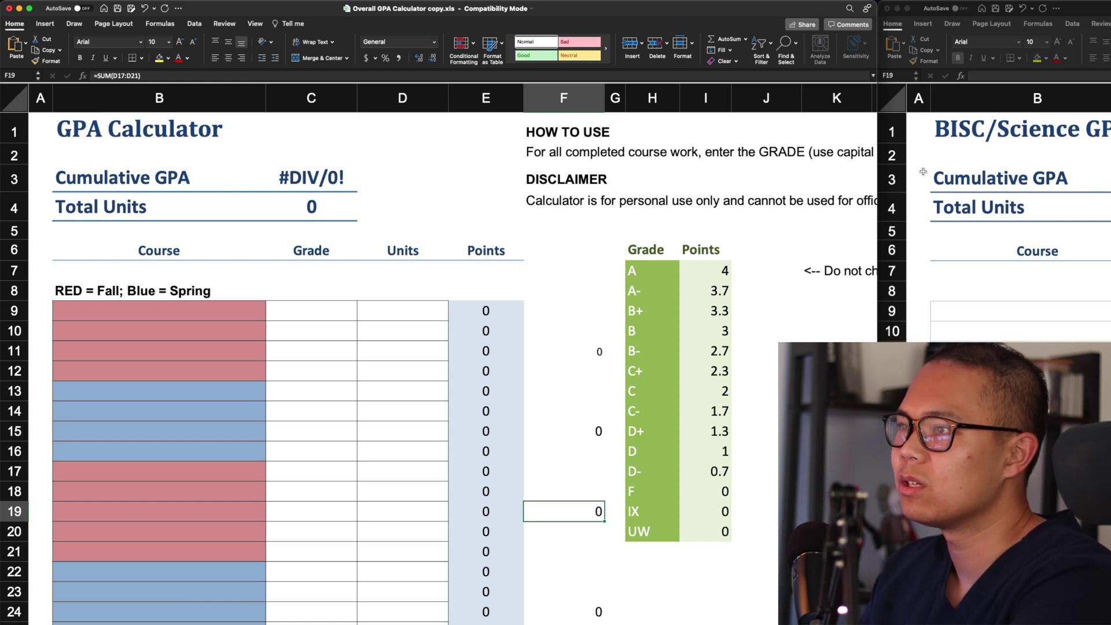
Step: Enter the first fall semester's courses MATH, BISC, CHEM and PHILOSOPHY in cells B9 through B12
left_click(239, 318)
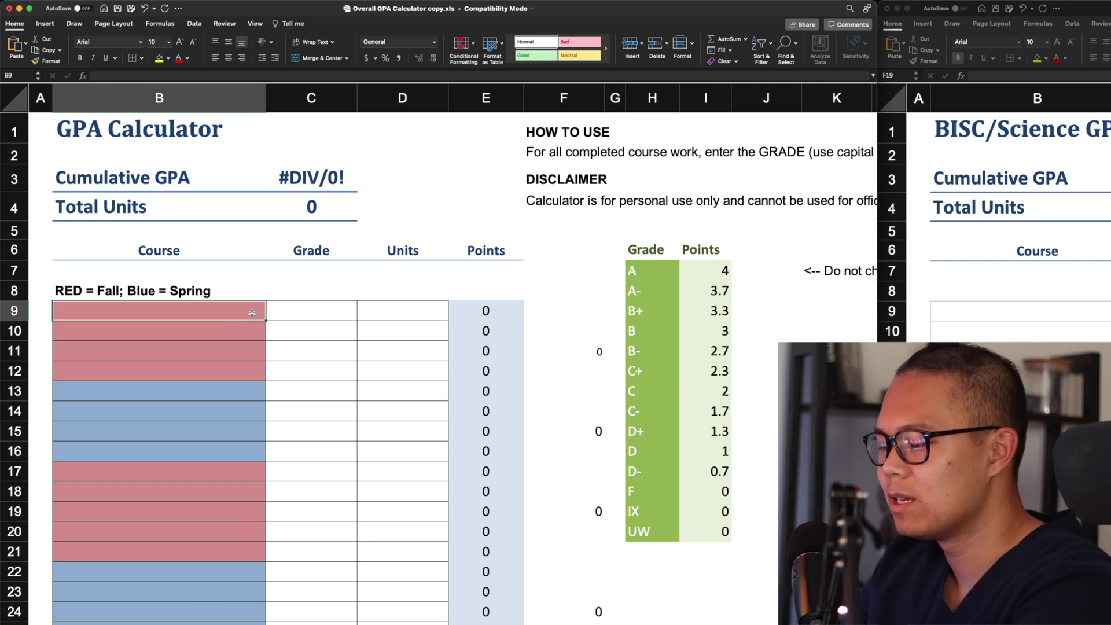
type("MATH")
key("Tab")
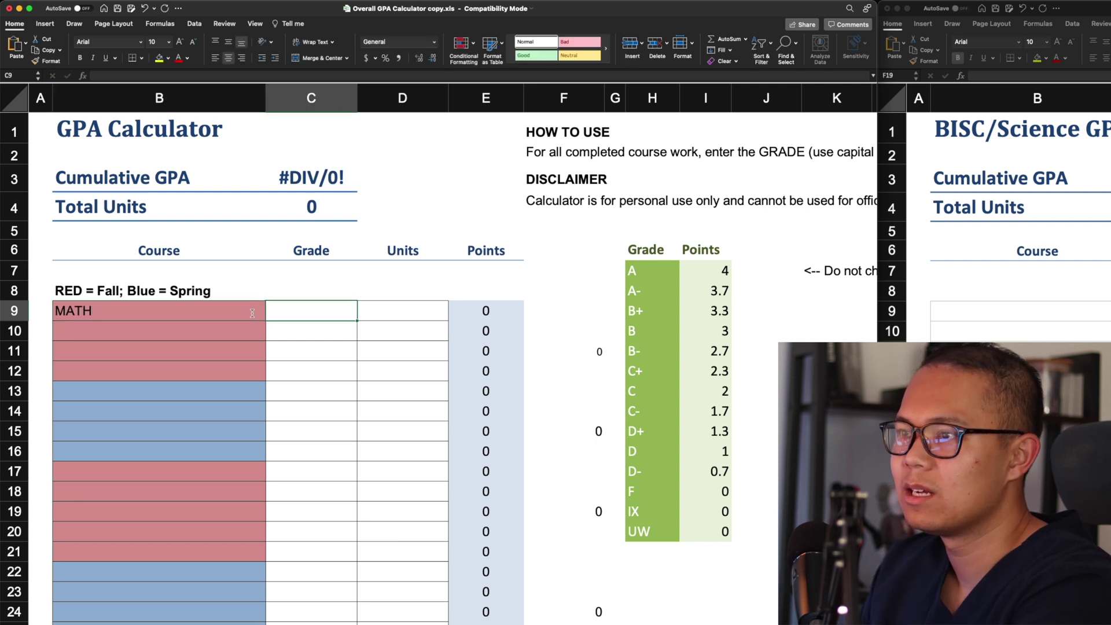
left_click(237, 334)
type("BISC")
left_click(241, 355)
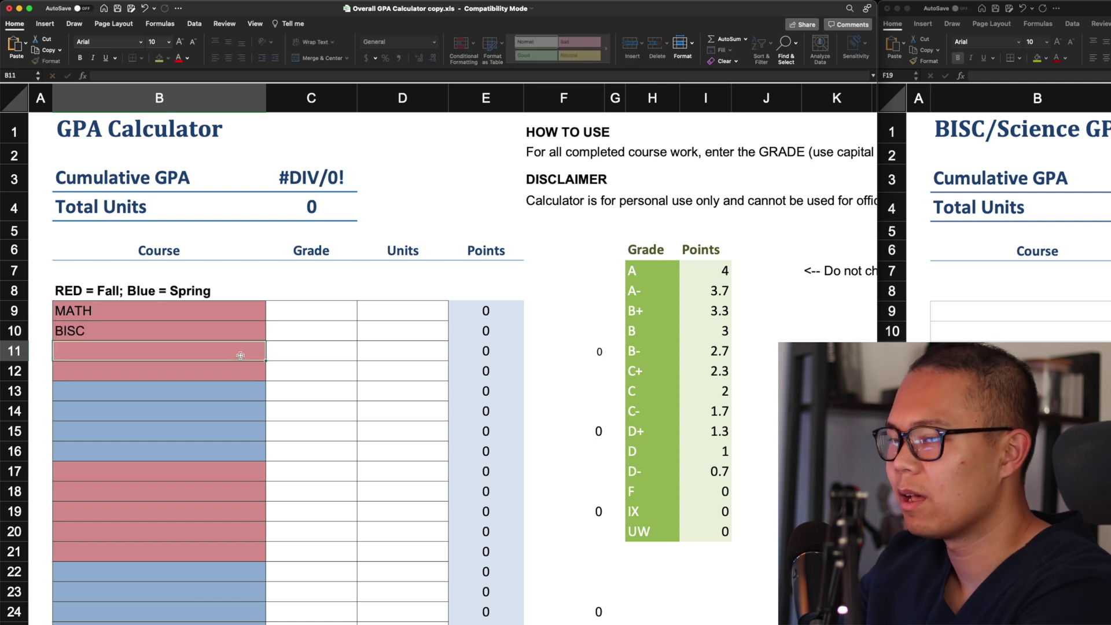
type("CHEM")
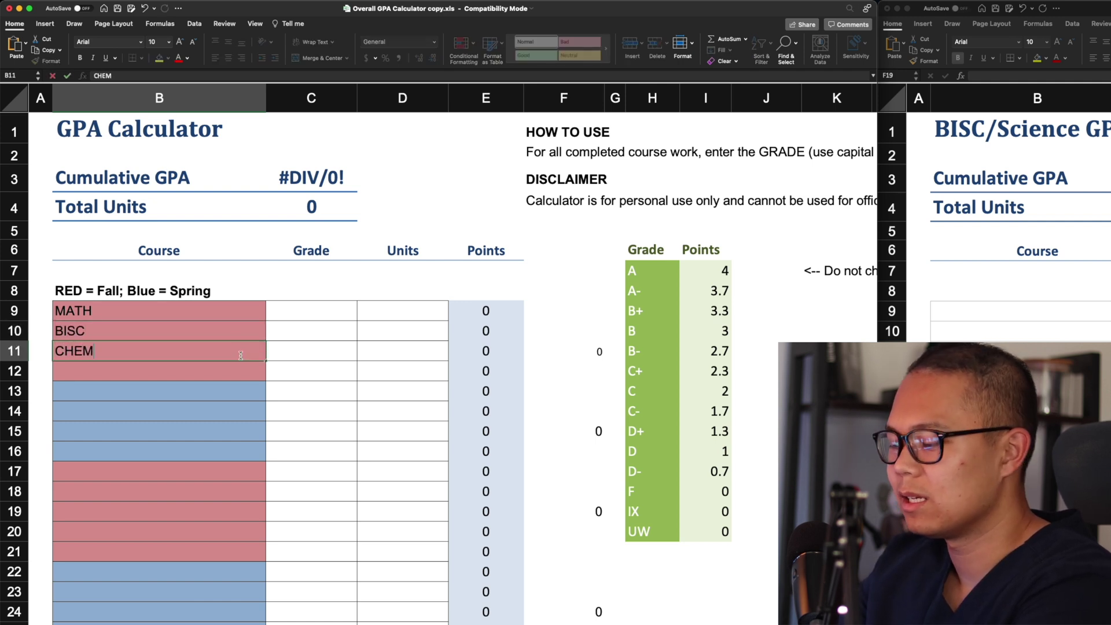
left_click(231, 367)
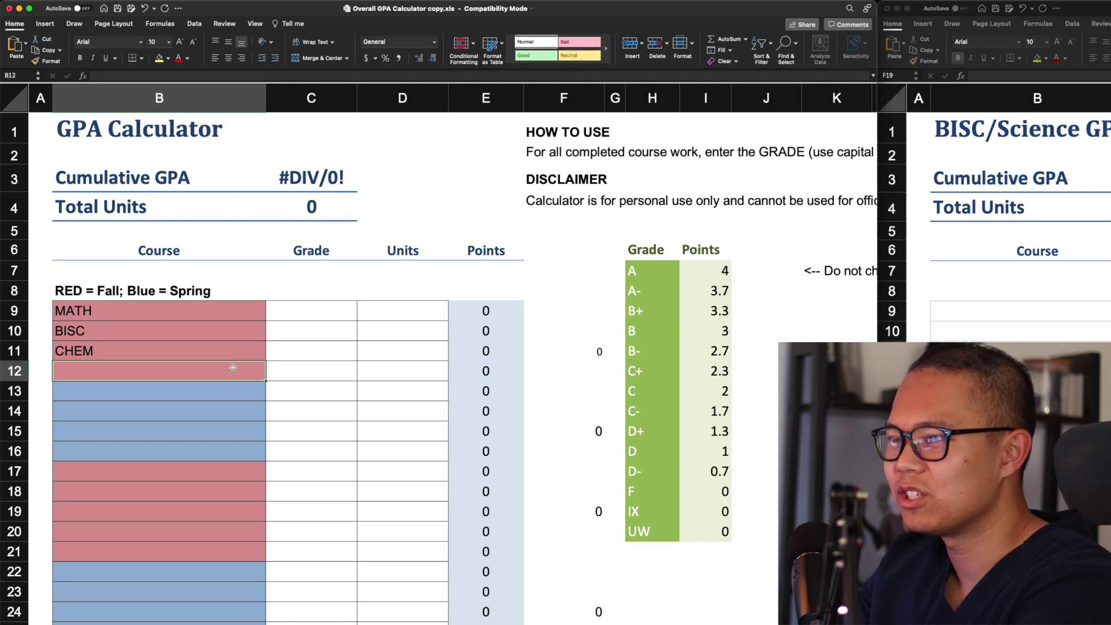
type("P")
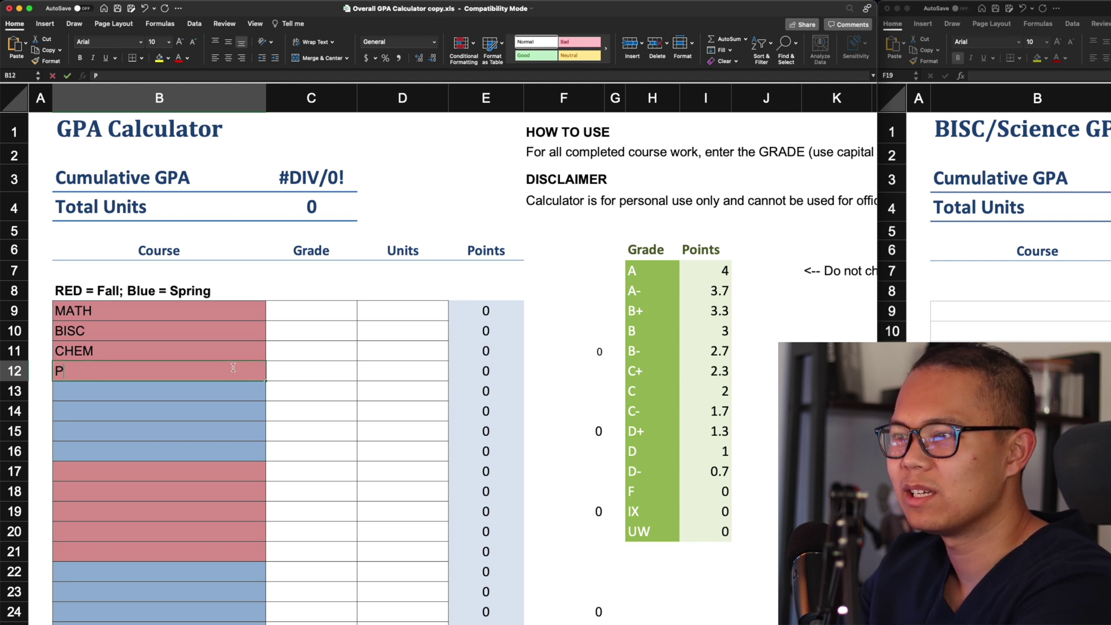
type("HILOSOPHJ")
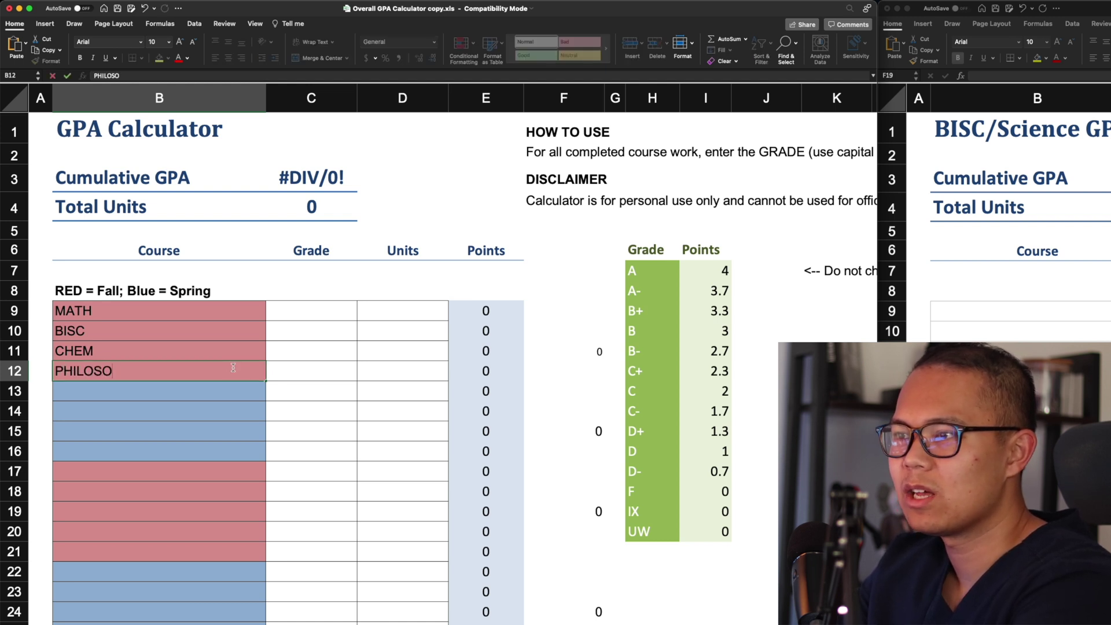
key("BackSpace")
type("Y")
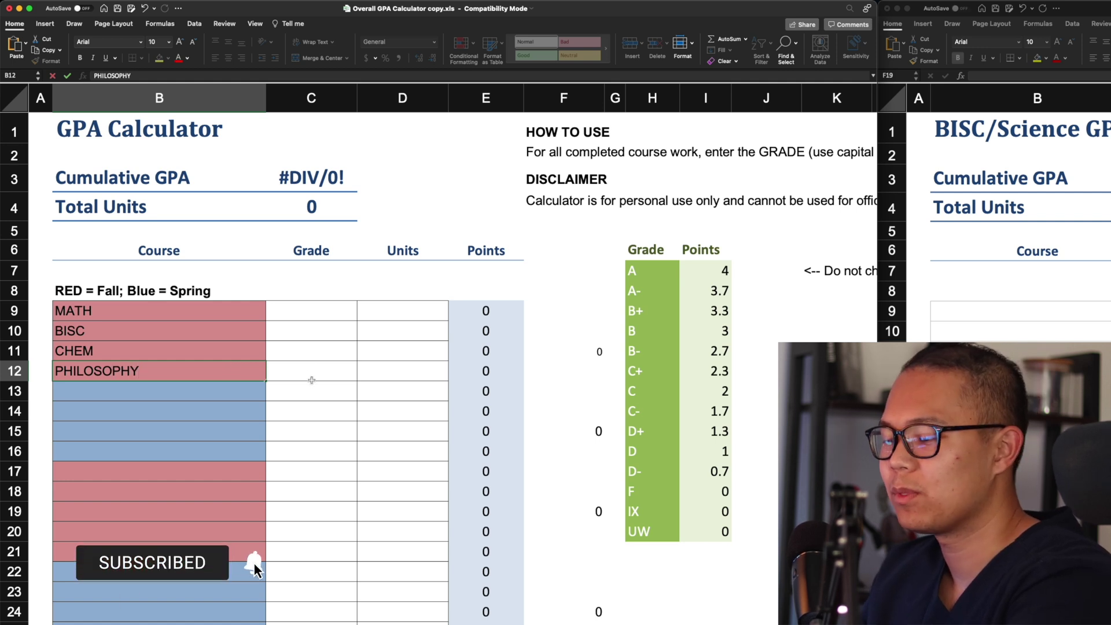
left_click(311, 376)
type("4")
left_click(310, 351)
type("4")
left_click(310, 330)
type("4")
left_click(314, 312)
type("4")
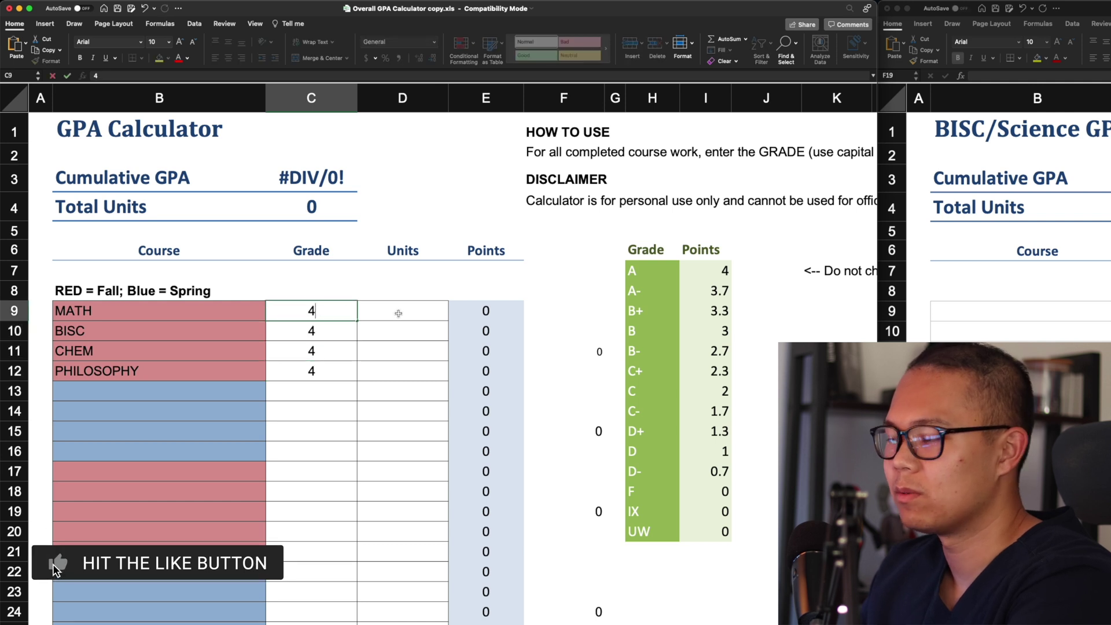
key("BackSpace")
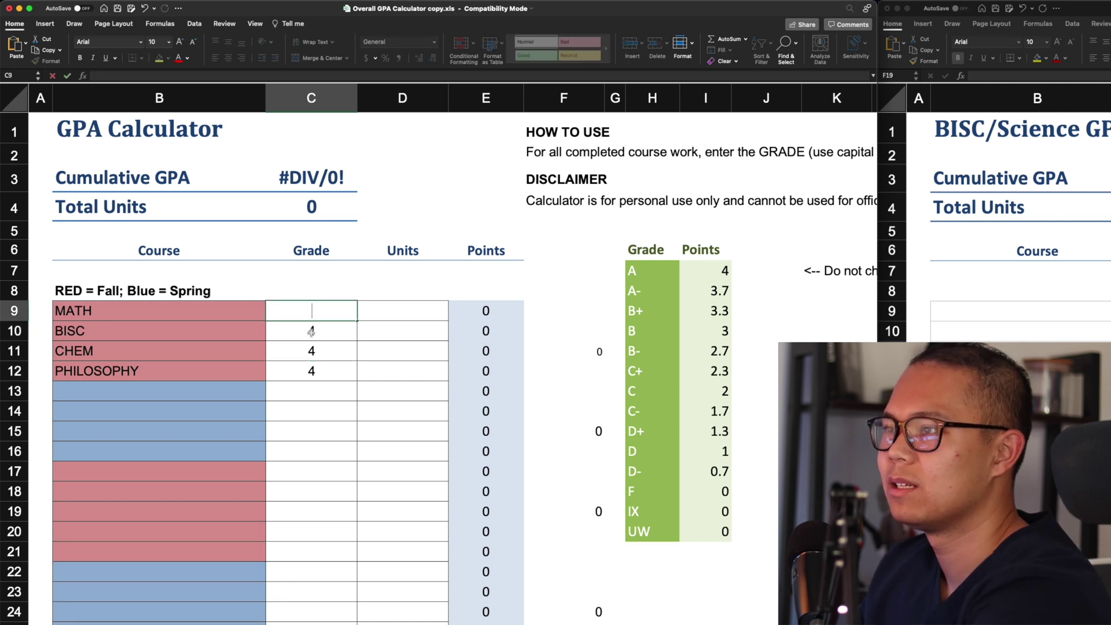
left_click(311, 331)
key("Delete")
left_click(311, 351)
key("Delete")
left_click(311, 370)
key("Delete")
Step: Enter 4 units for each of the four courses in cells D9 through D12
left_click(388, 311)
type("4")
left_click(397, 326)
type("4")
left_click(410, 350)
type("4")
left_click(411, 371)
type("4")
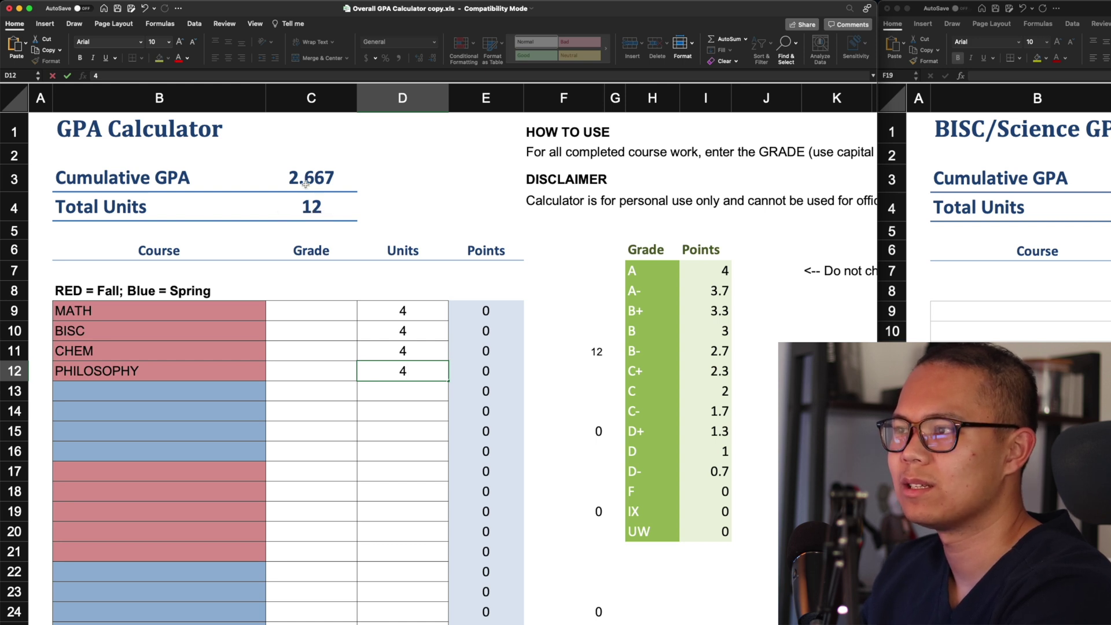
Step: Enter grade A for MATH and B+ for BISC in the Grade column
left_click(335, 311)
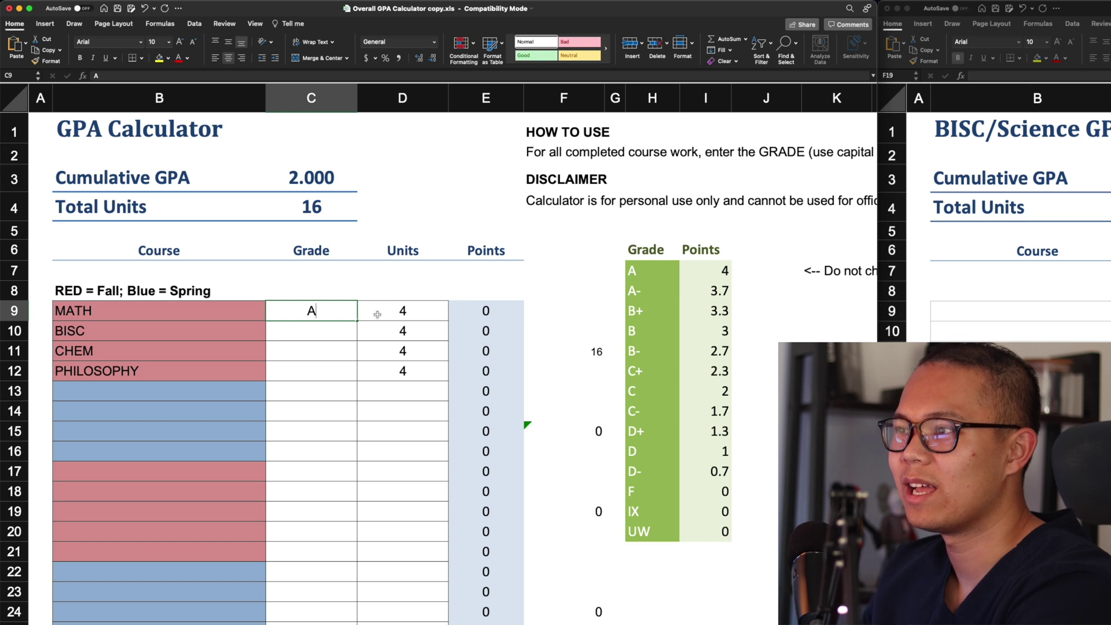
type("A")
key("Return")
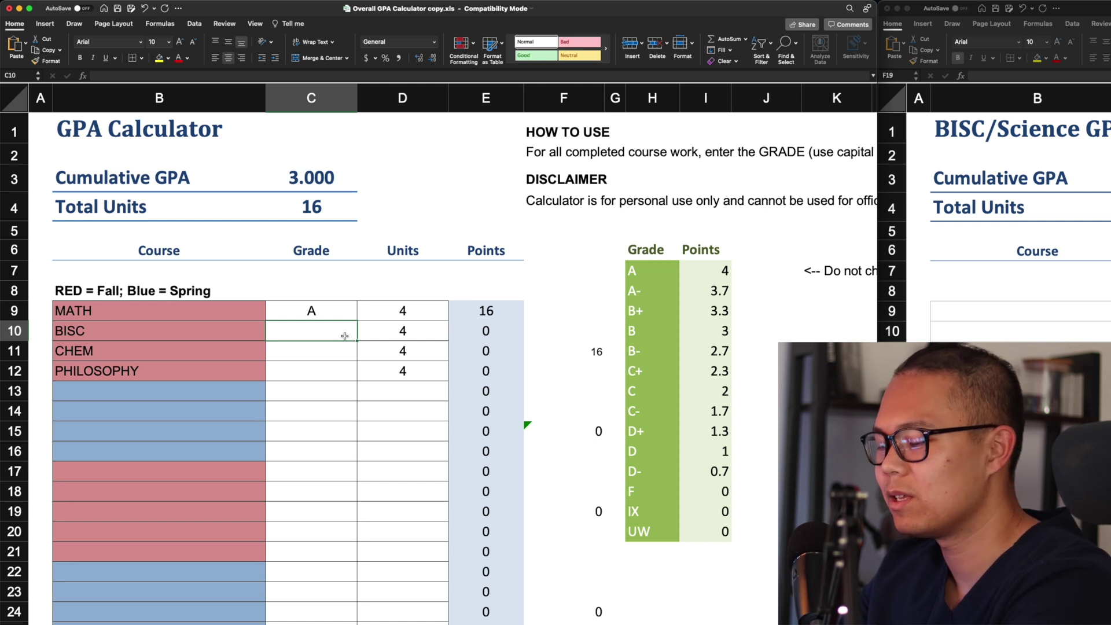
type("B+")
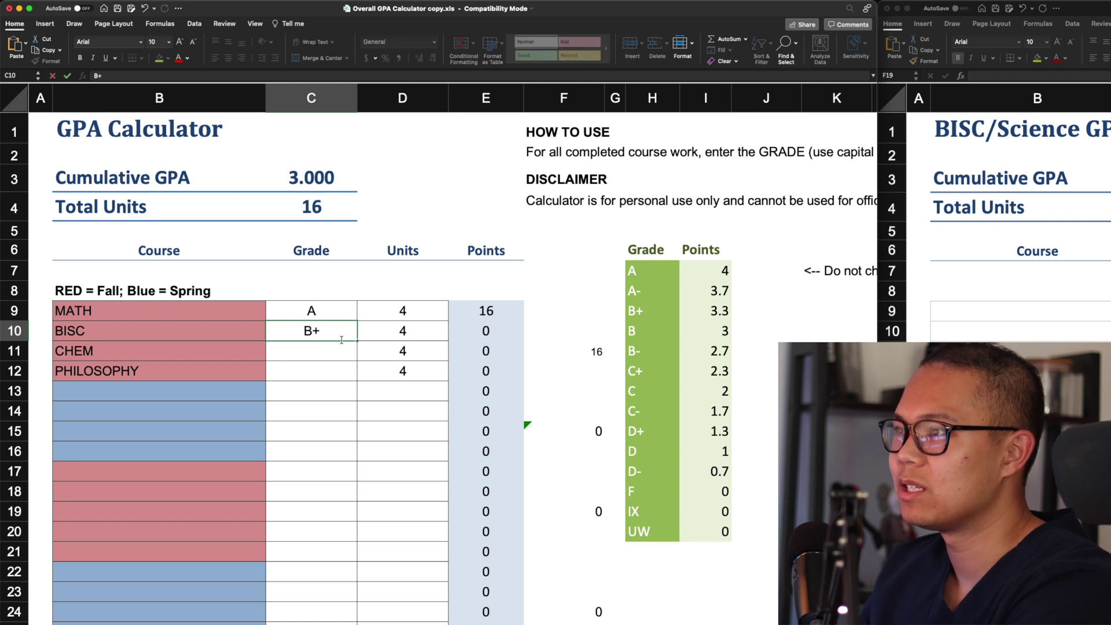
key("Return")
Step: Review the point values assigned to B+, B and B- in the grade scale table
left_click(666, 313)
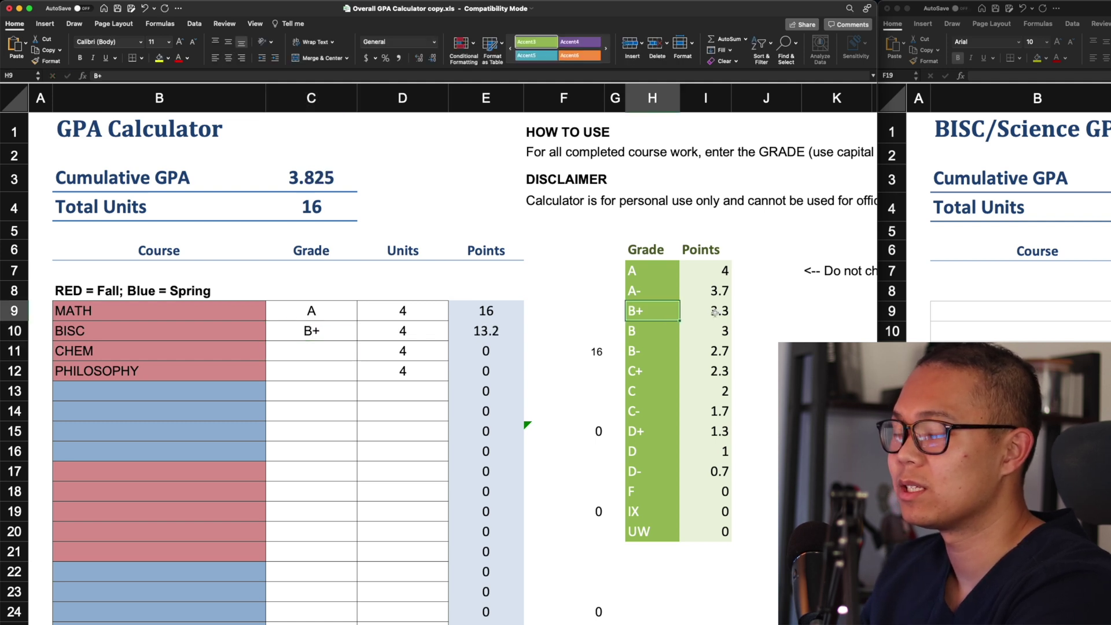
left_click(703, 313)
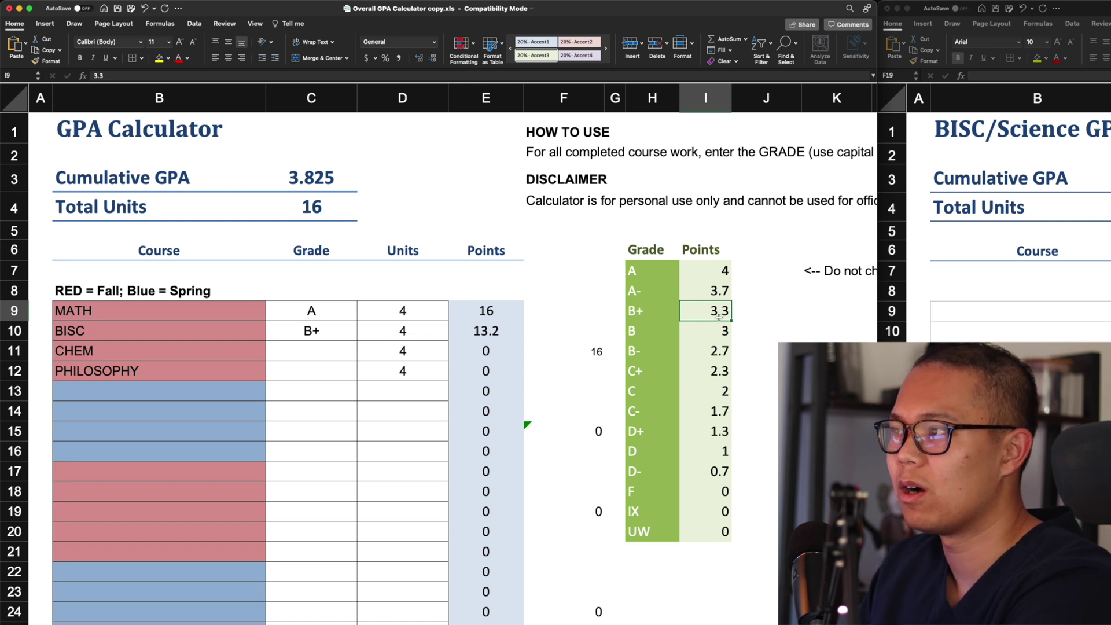
left_click(724, 344)
left_click(723, 334)
left_click(716, 313)
left_click(717, 335)
left_click(717, 355)
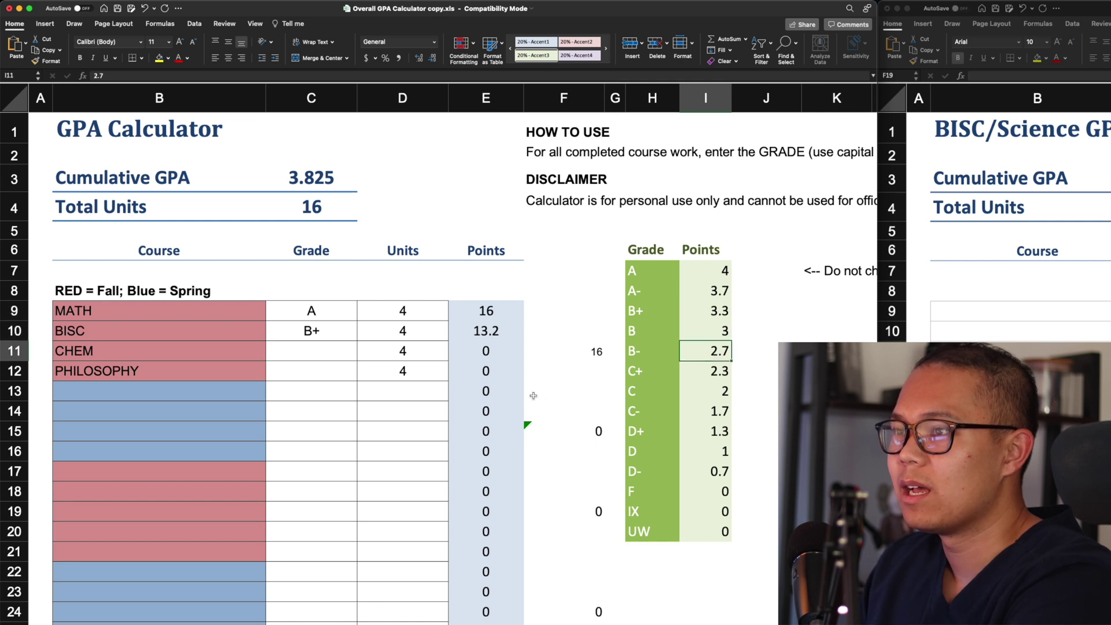
Step: Enter grade A- for CHEM and A for PHILOSOPHY in the Grade column
left_click(347, 351)
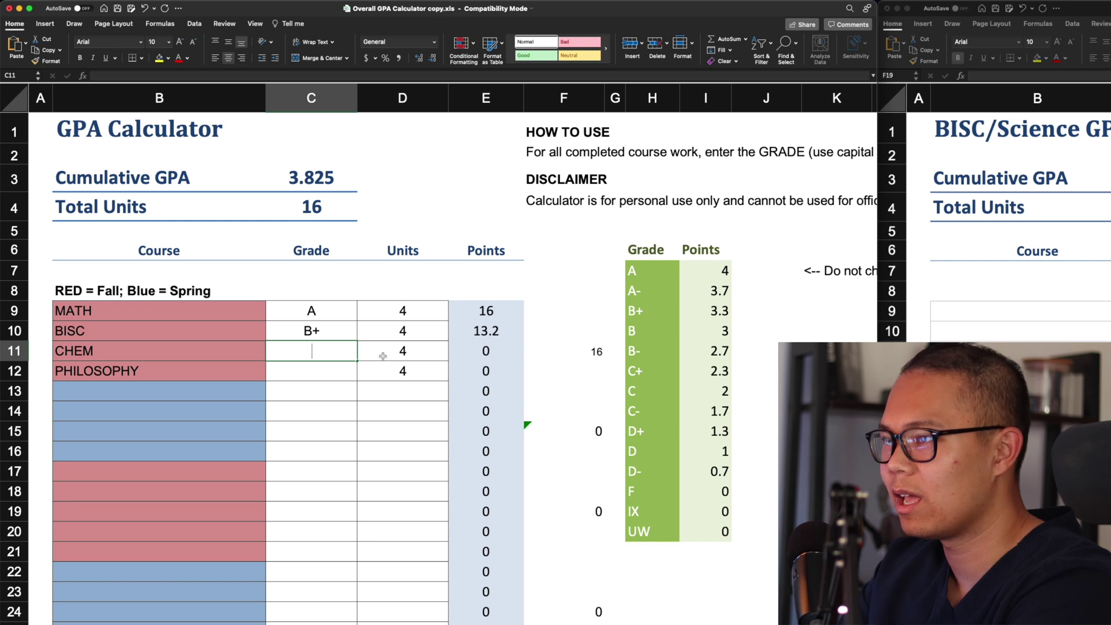
type("A+")
key("BackSpace")
type("-")
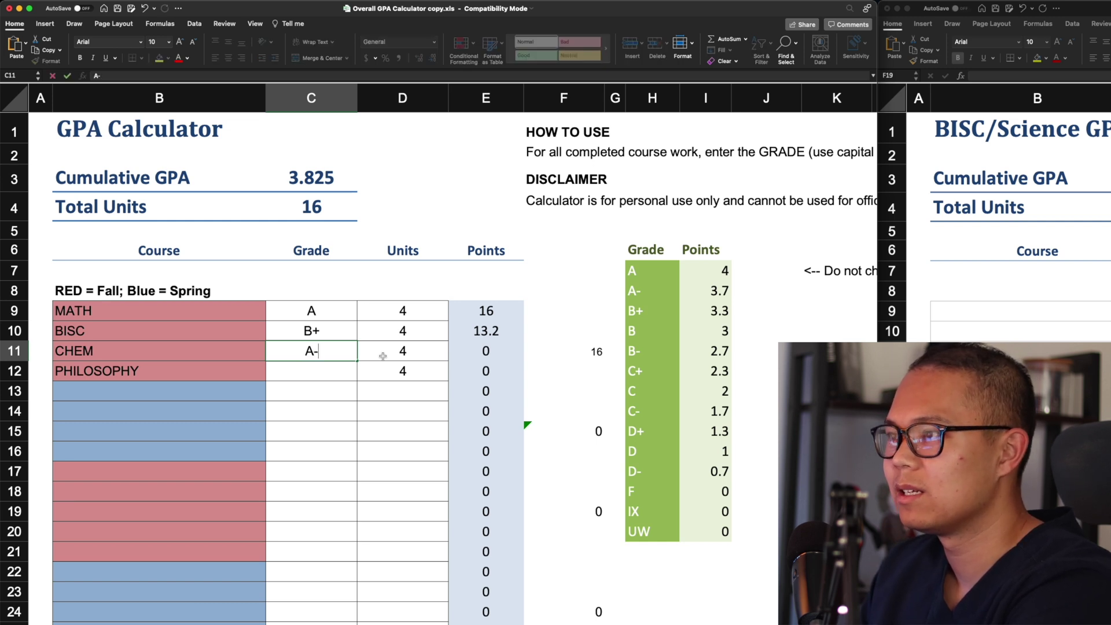
left_click(350, 367)
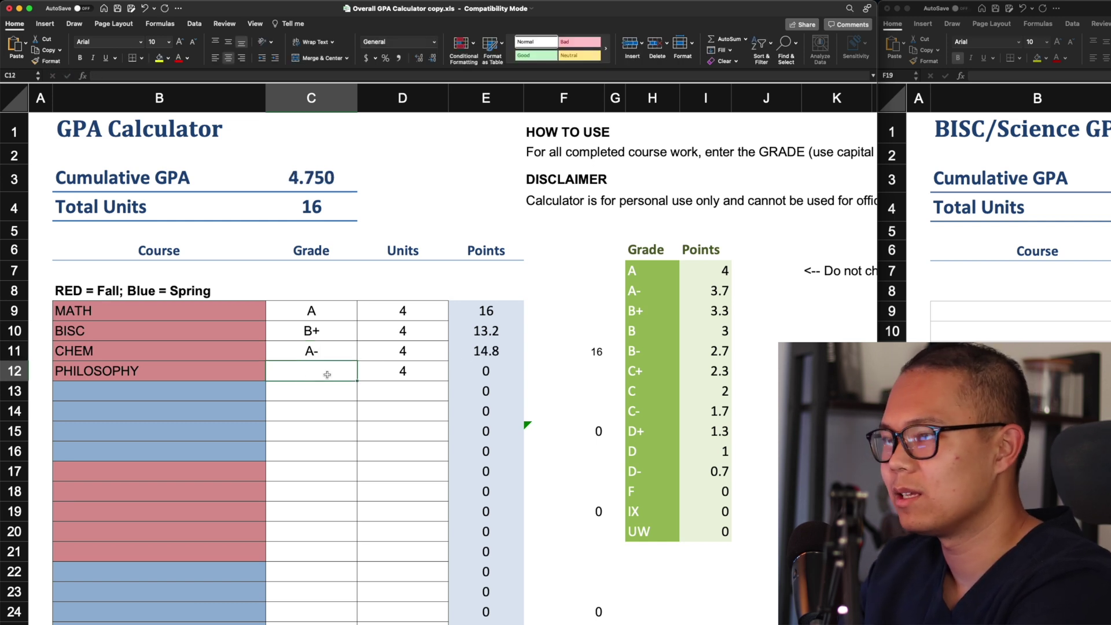
type("A")
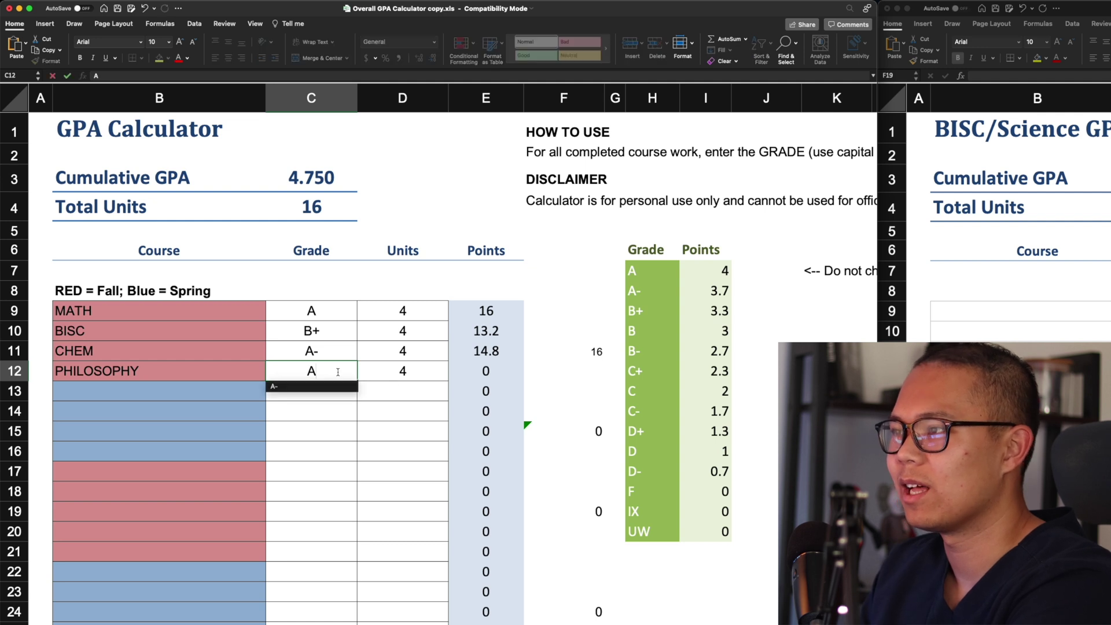
left_click(407, 387)
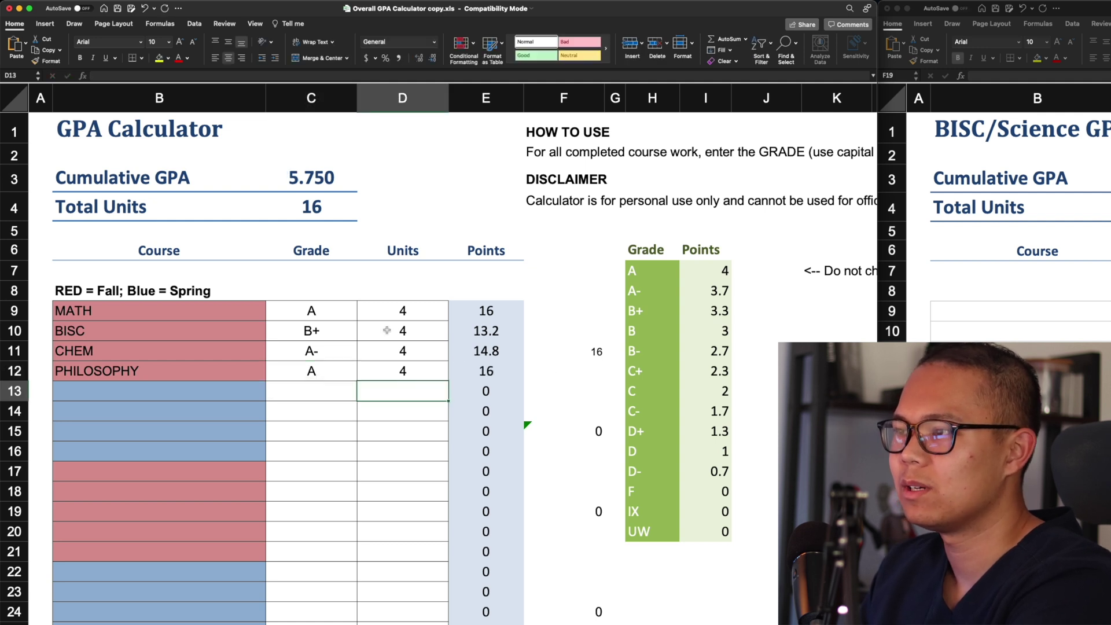
Step: Set the stray Points values of the empty course rows in E39 and E40 to 0
scroll(488, 375, "down", 5)
scroll(488, 375, "down", 10)
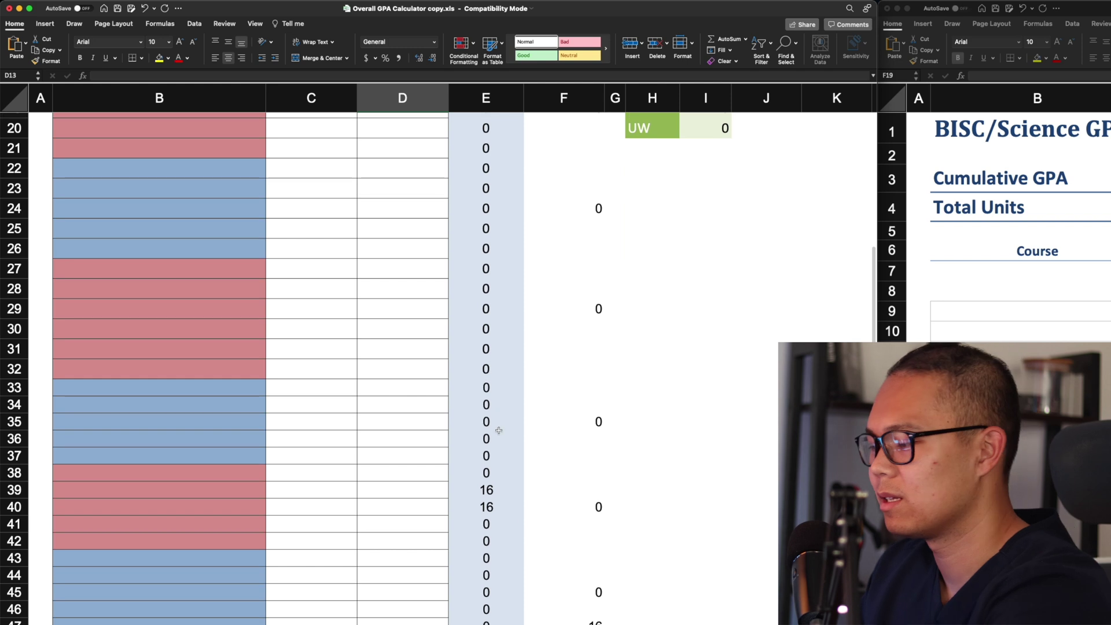
left_click(494, 490)
type("=")
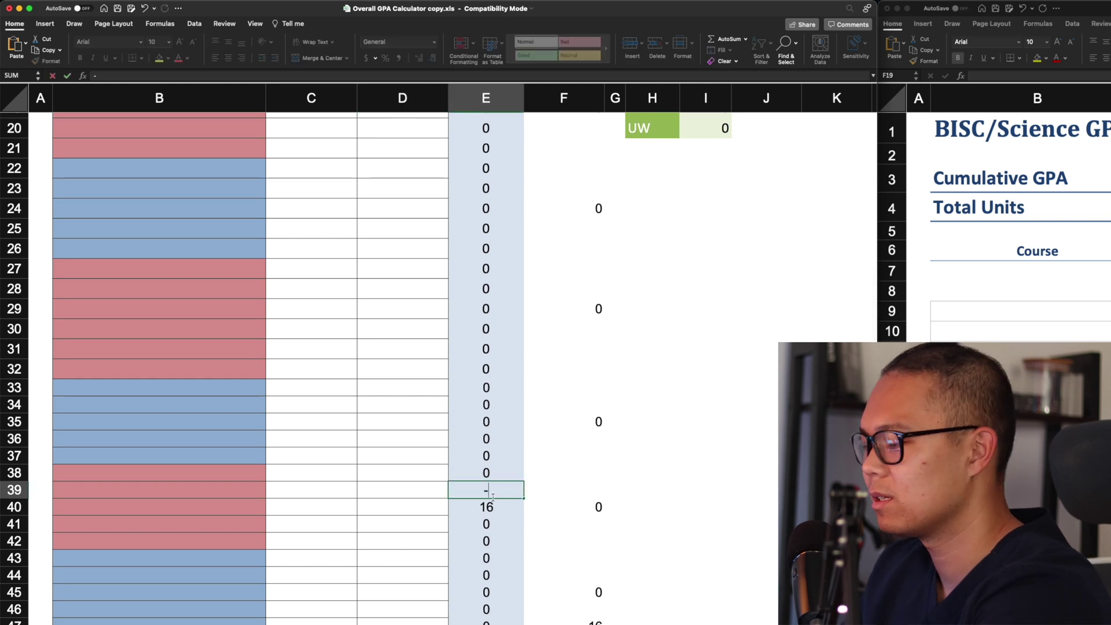
type("0")
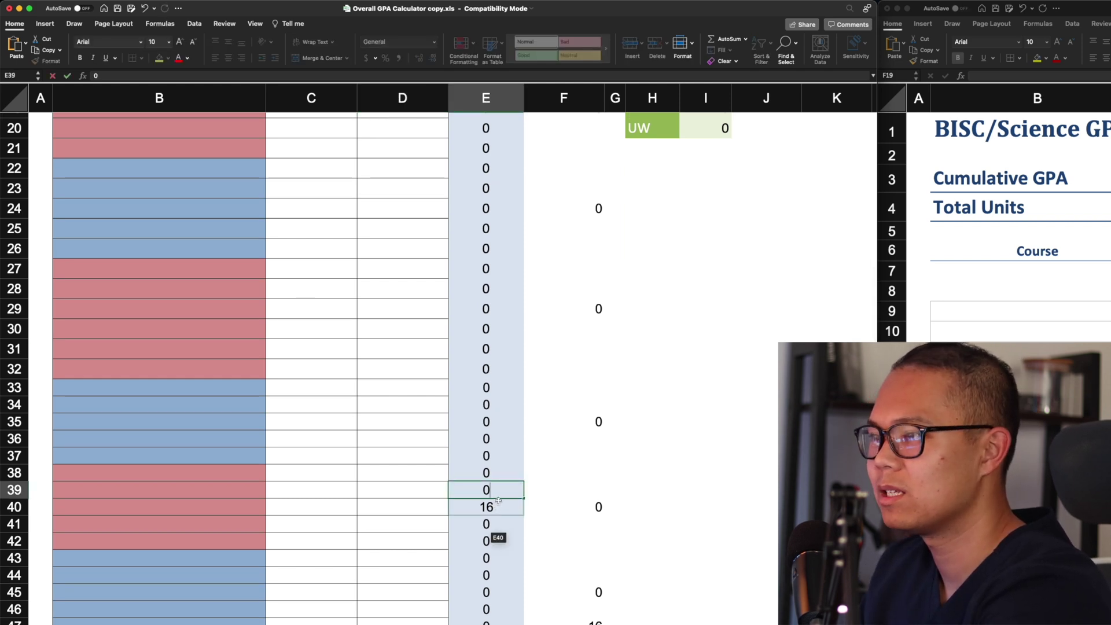
key("Return")
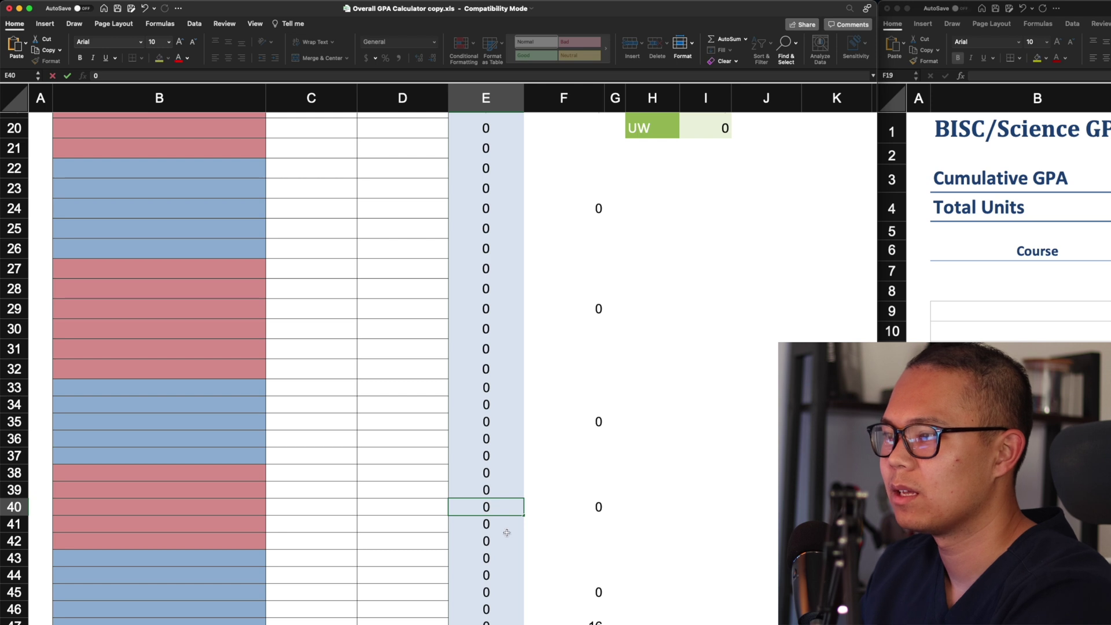
Step: Replace the overall unit sum formula in cell F47 with 0
left_click(564, 556)
scroll(564, 521, "down", 3)
left_click(580, 550)
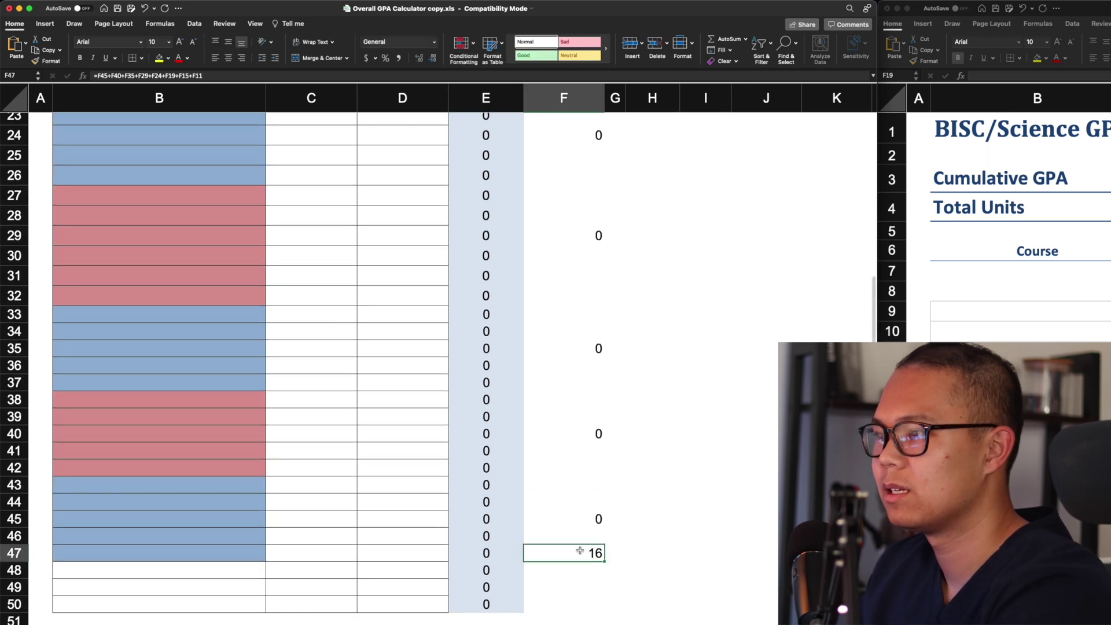
type("0")
key("Up")
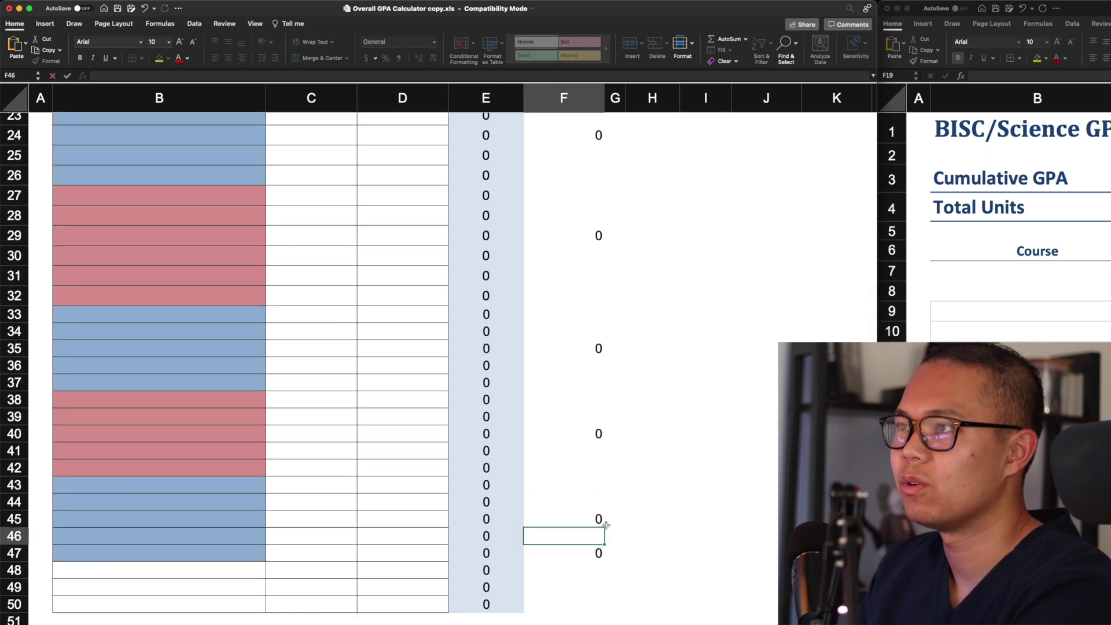
scroll(602, 520, "up", 10)
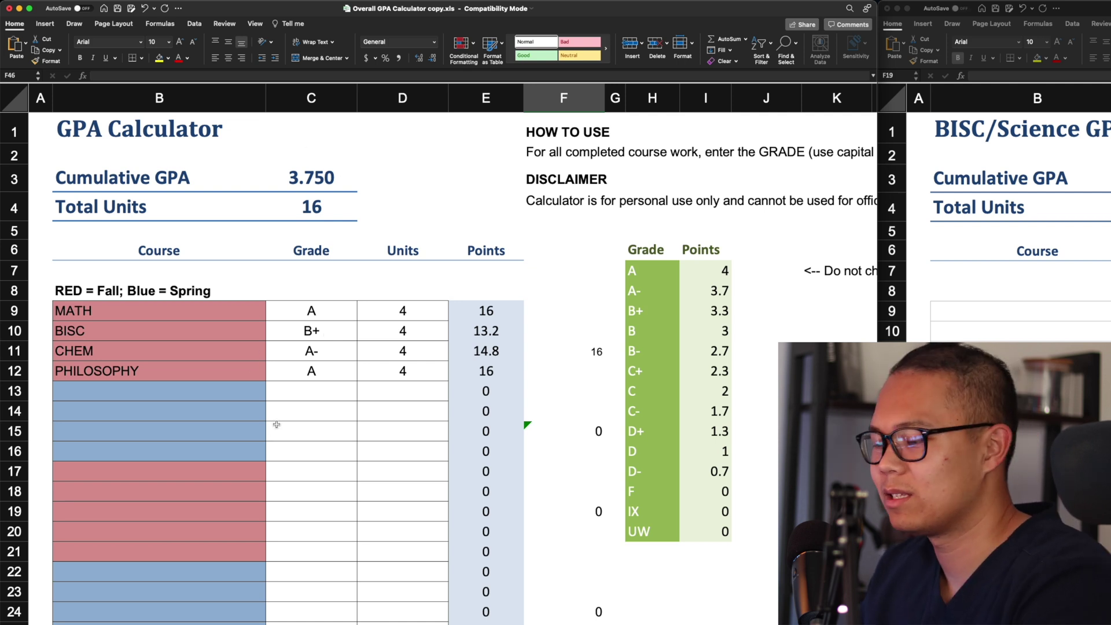
Step: Try 2 units for the PHILOSOPHY course, and set its units back to 4
left_click(392, 376)
type("2")
key("Return")
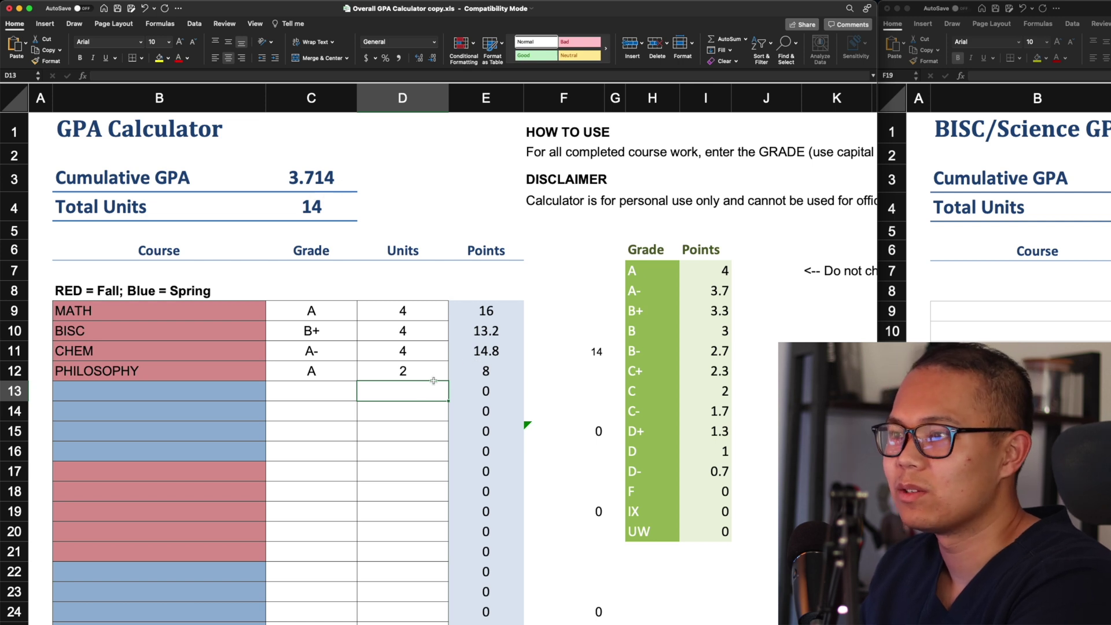
left_click(307, 405)
left_click(220, 391)
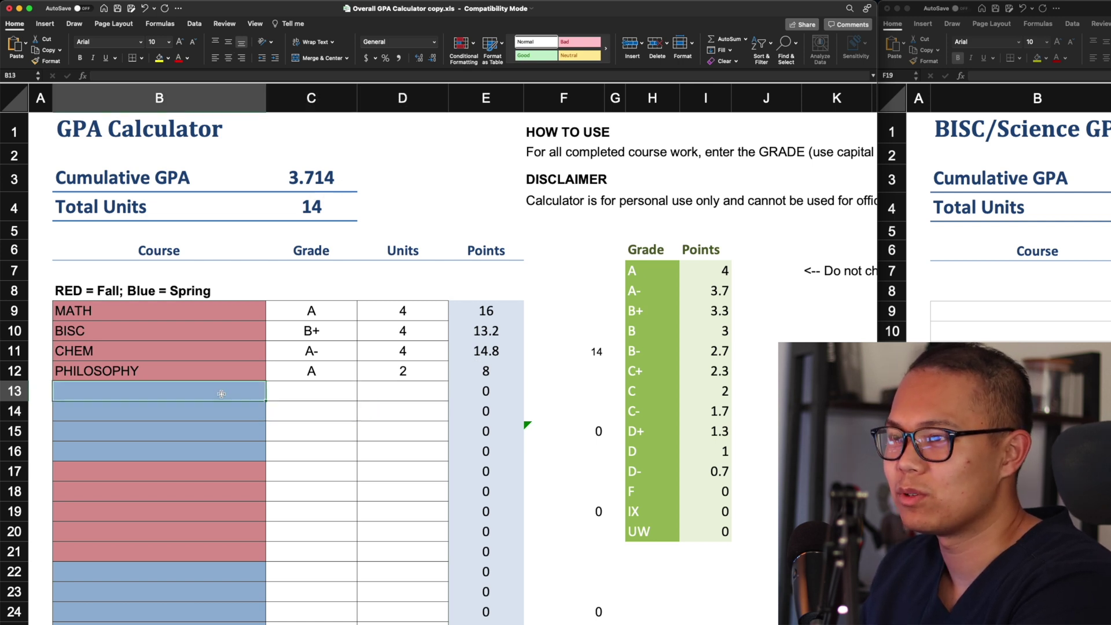
left_click(416, 374)
key("Return")
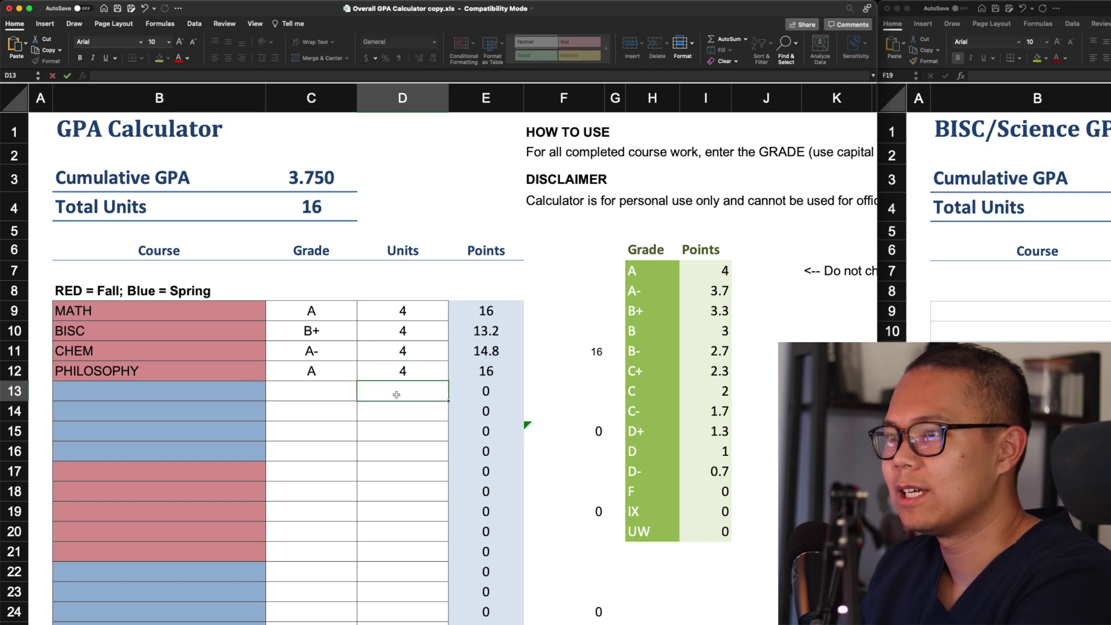
Step: Enter the spring courses CHEM2, BIO2, Writing and Astronomy in the blue Course rows 13 to 16
left_click(193, 392)
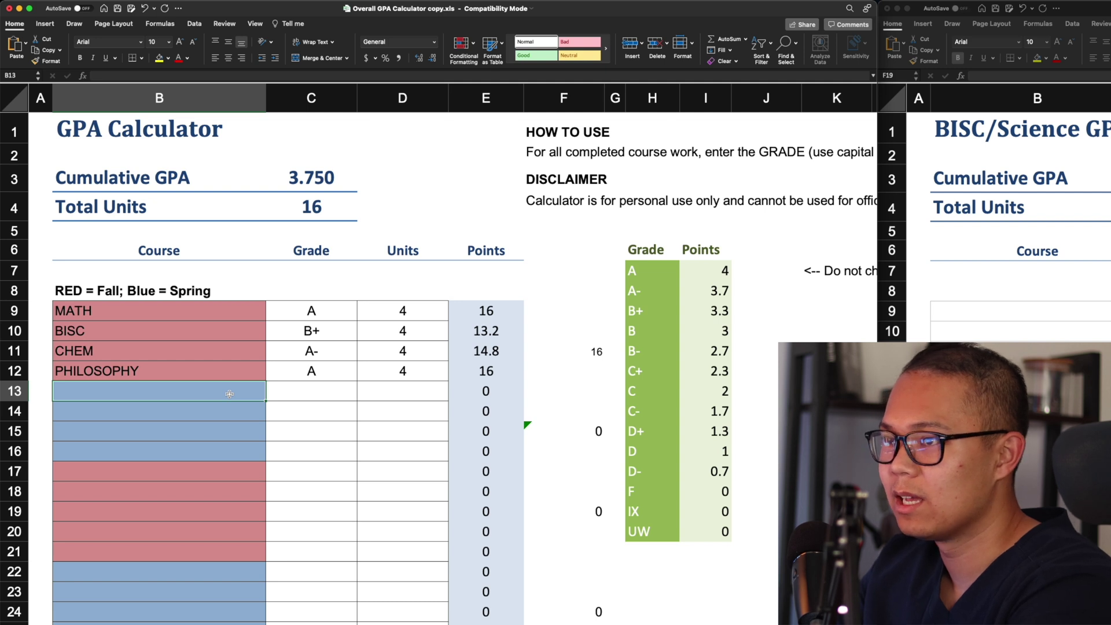
type("CHEM2")
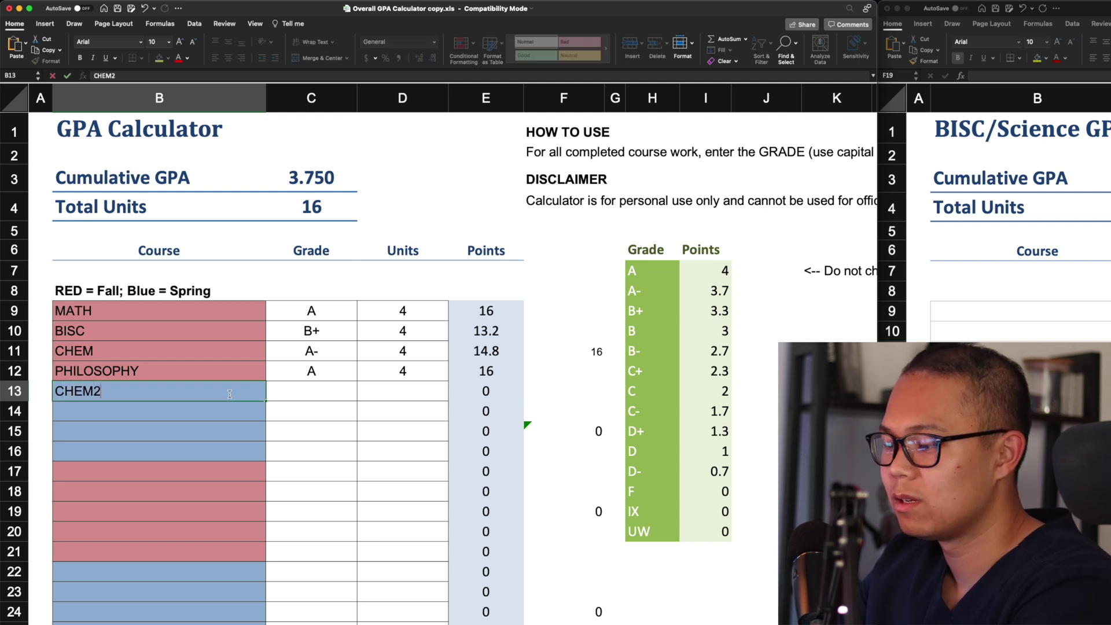
key("Return")
type("BIO2")
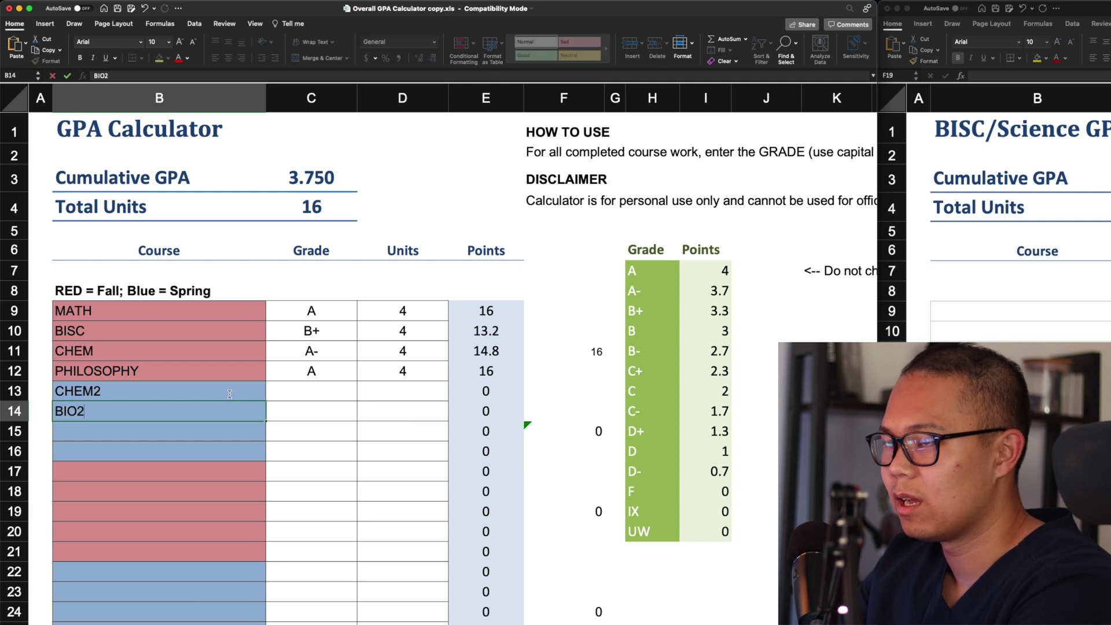
key("Return")
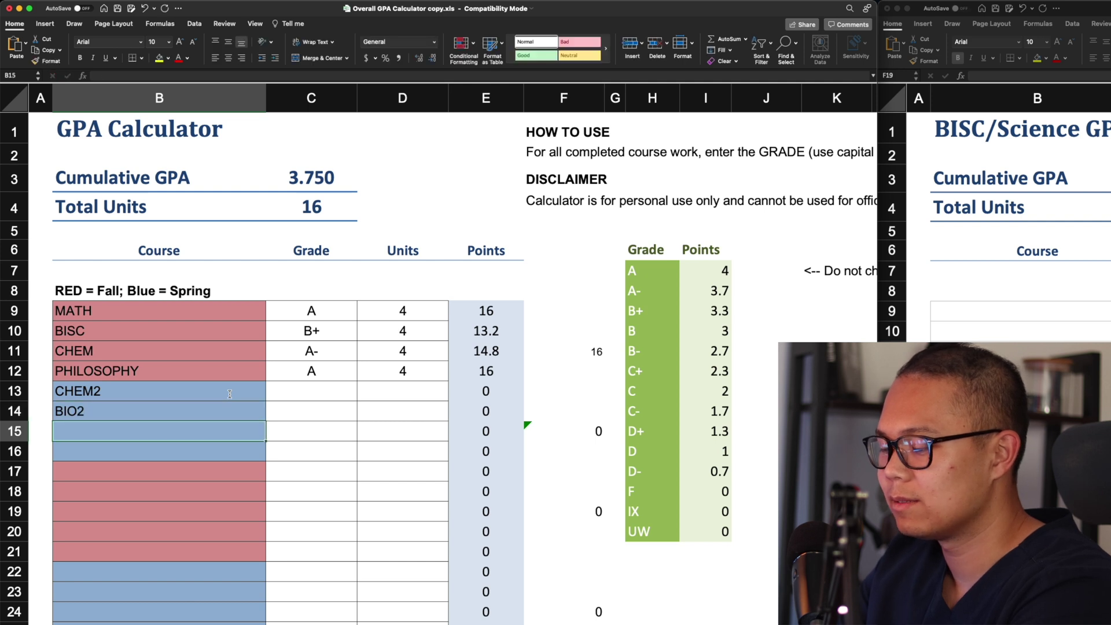
type("Writing")
key("Return")
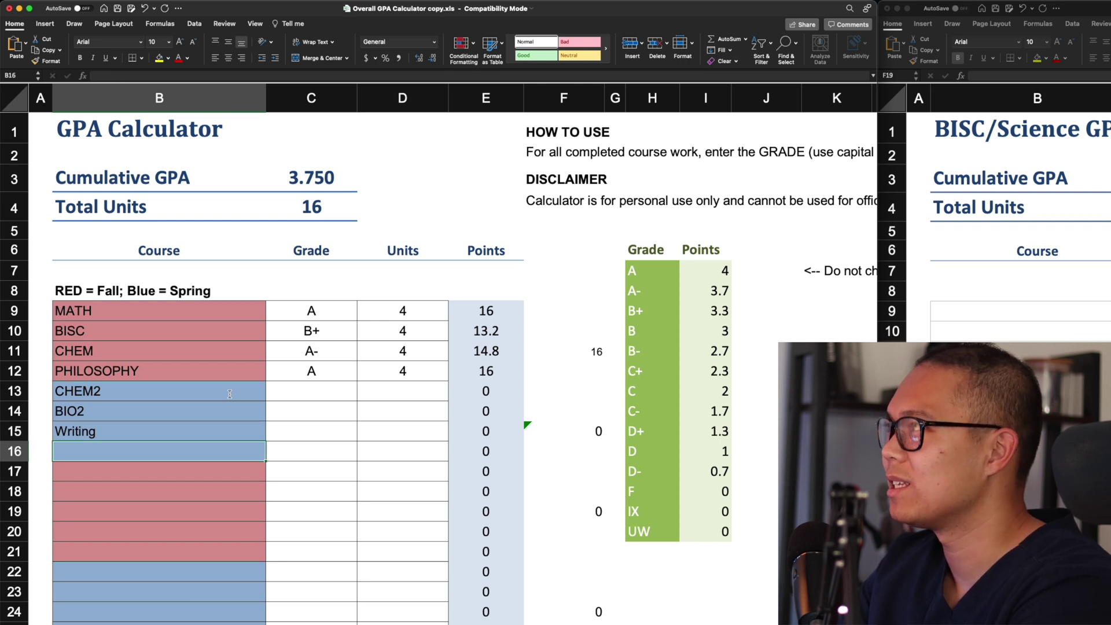
type("Astronomy")
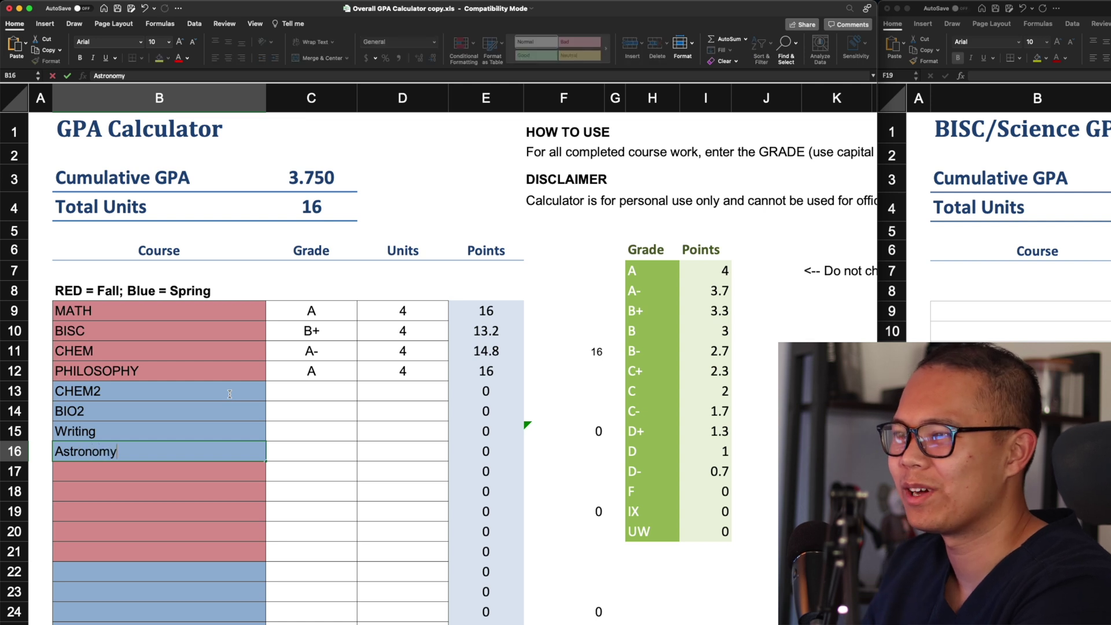
Step: Enter 4 units and grade A for both Writing and Astronomy
left_click(368, 435)
type("4")
left_click(390, 454)
type("4")
left_click(330, 444)
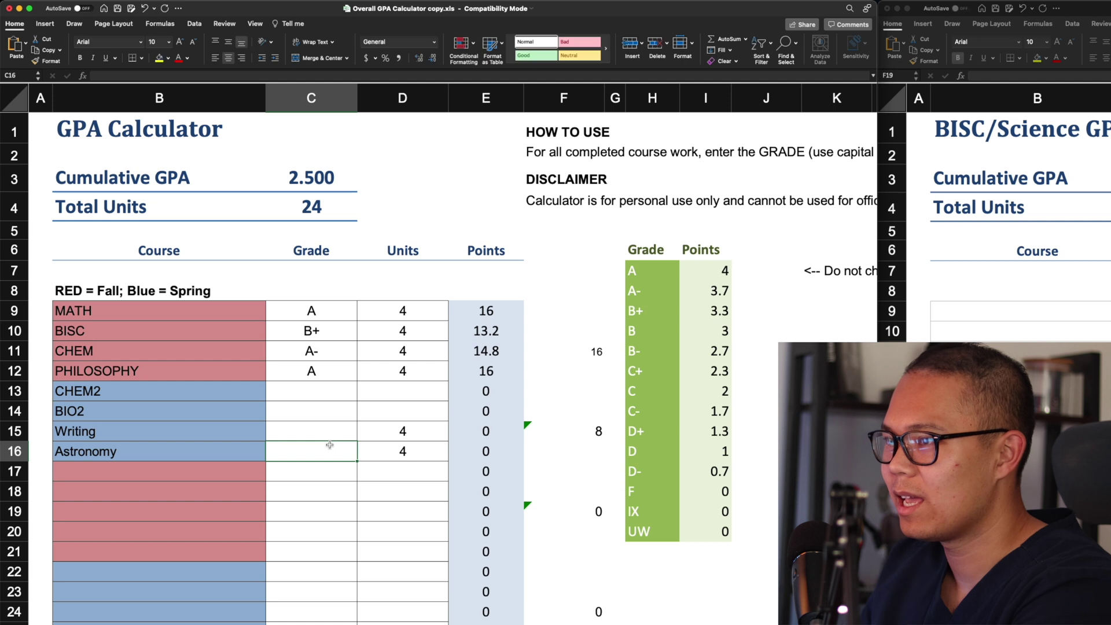
type("A")
left_click(336, 434)
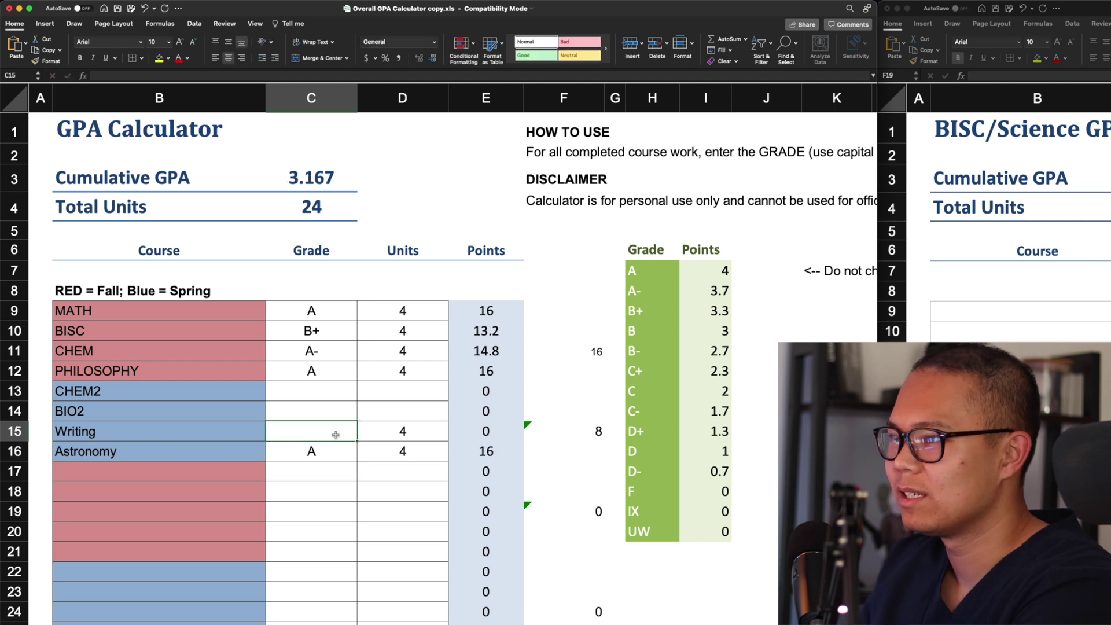
type("A")
Step: Enter grade B for BIO2 and B+ for CHEM2, with 4 units each
left_click(337, 412)
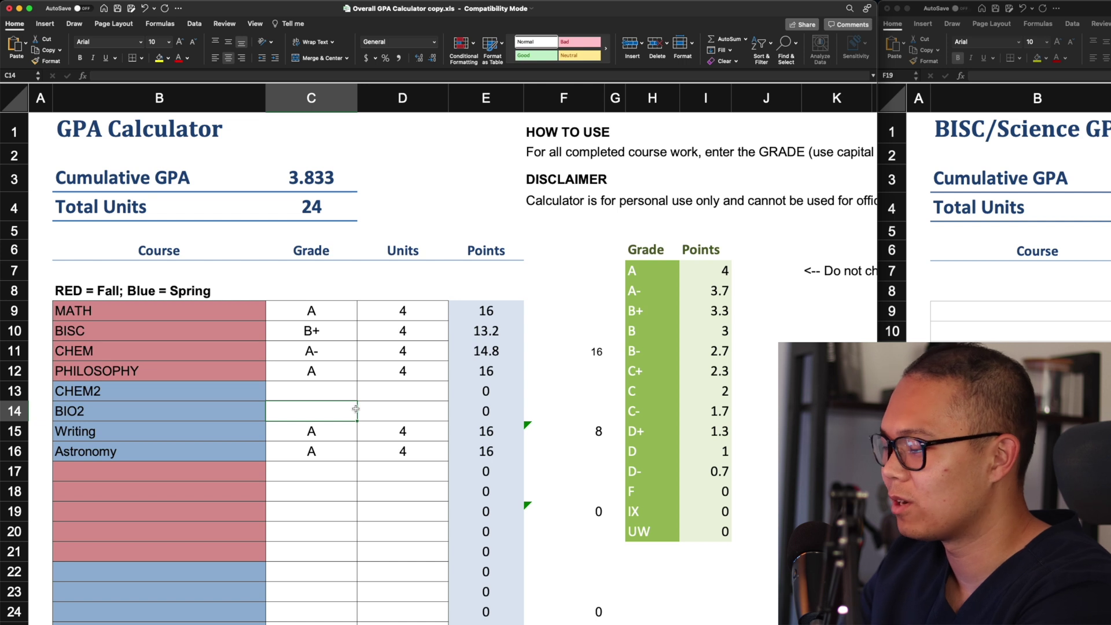
type("B")
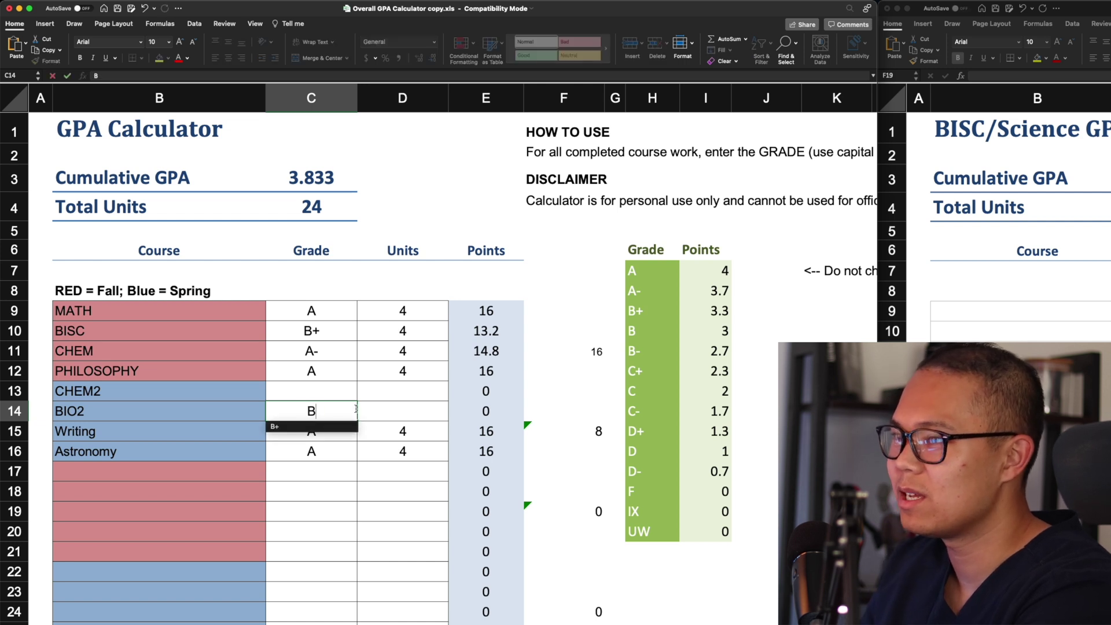
left_click(344, 387)
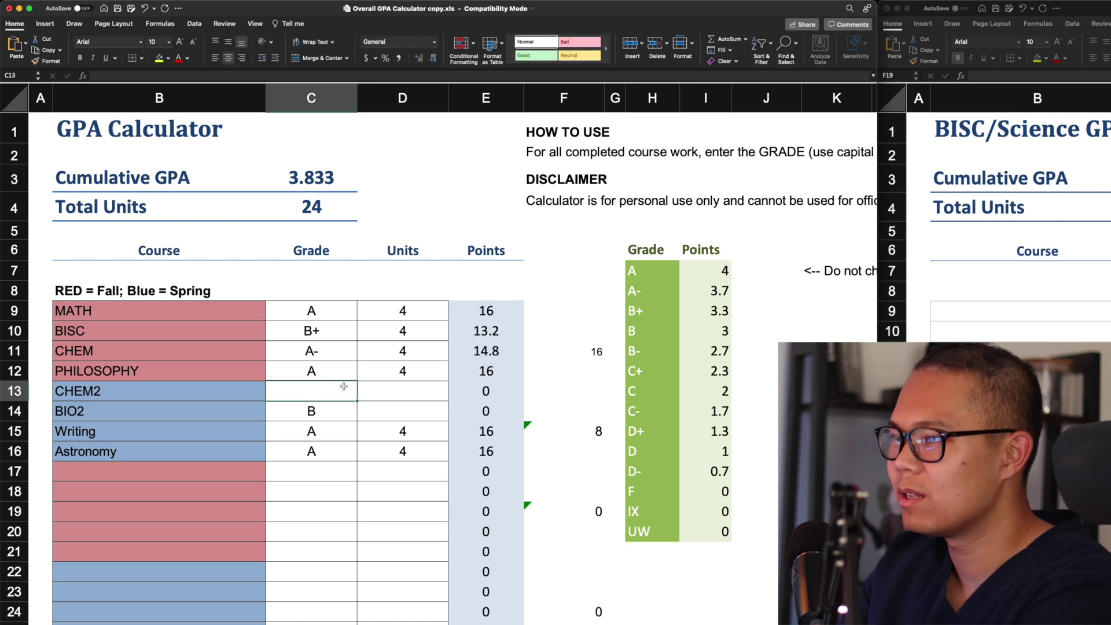
type("B+")
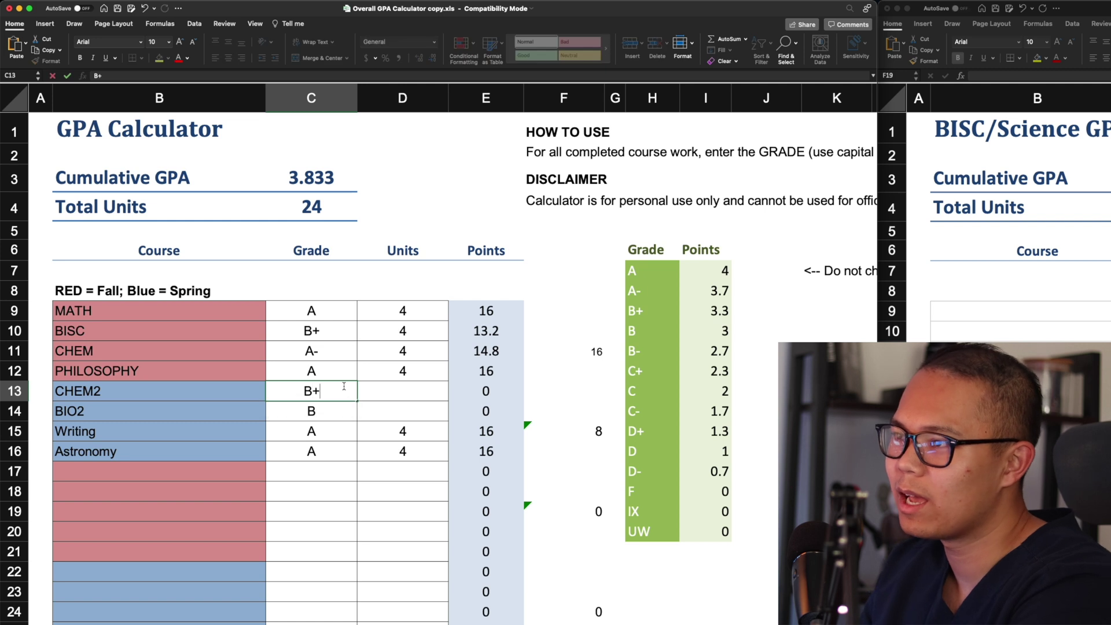
left_click(407, 400)
type("4")
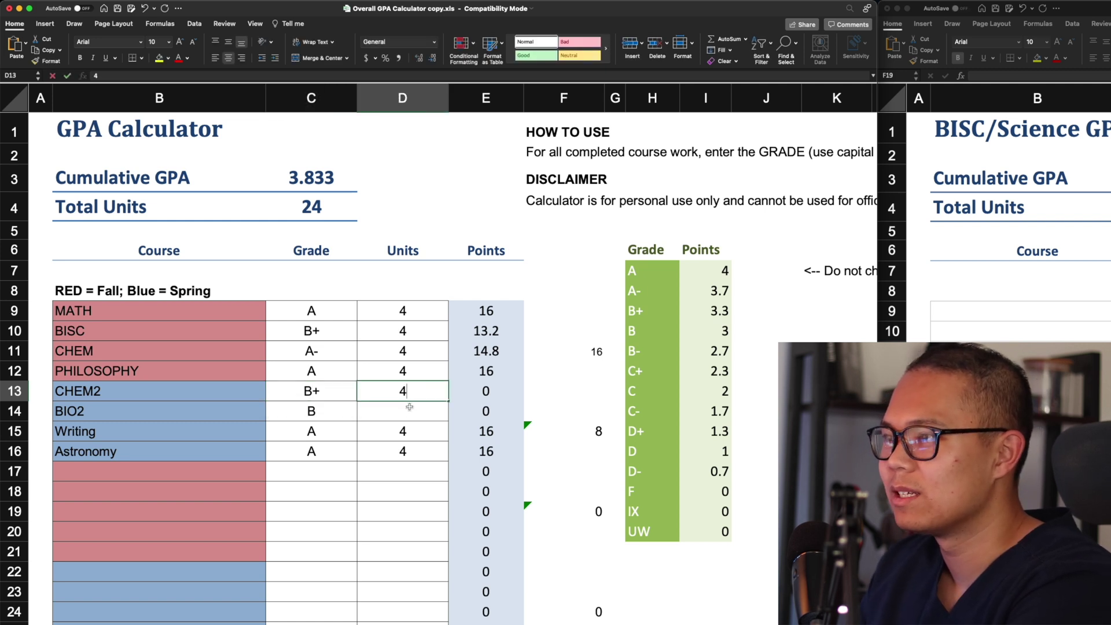
key("Return")
type("4")
left_click(404, 473)
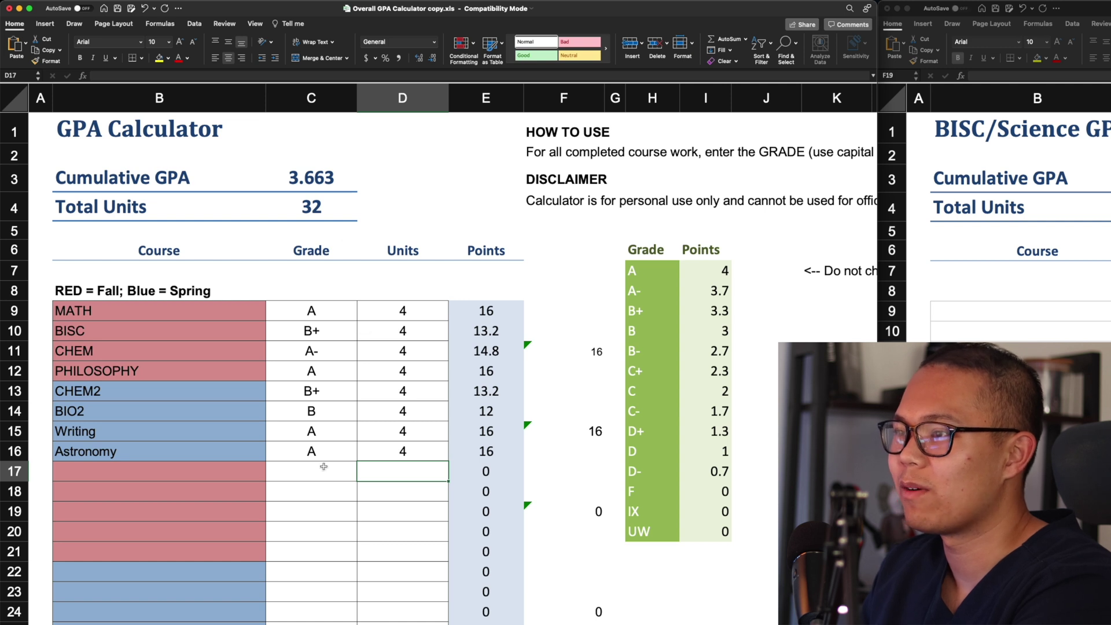
Step: Review the grades of the four spring courses, CHEM2 through Astronomy
left_click(330, 435)
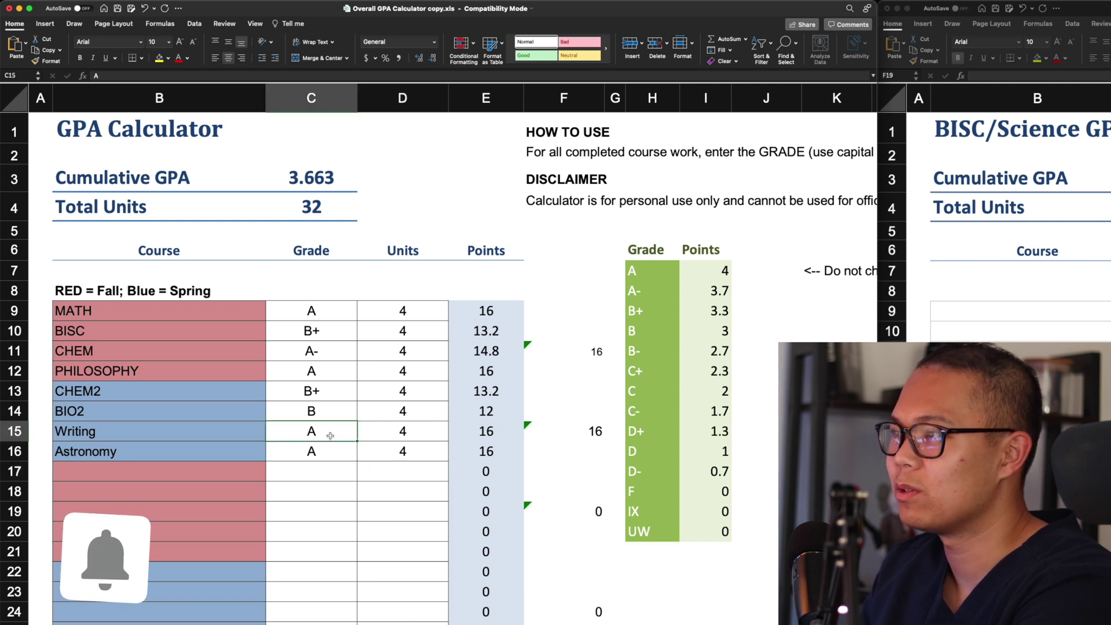
left_click(333, 414)
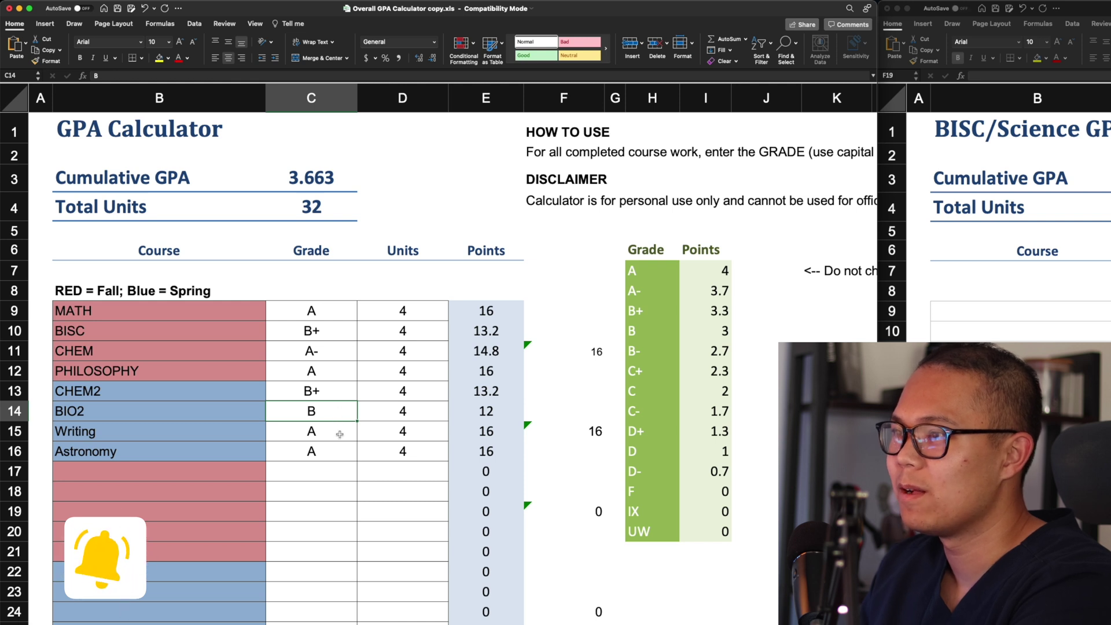
left_click(332, 393)
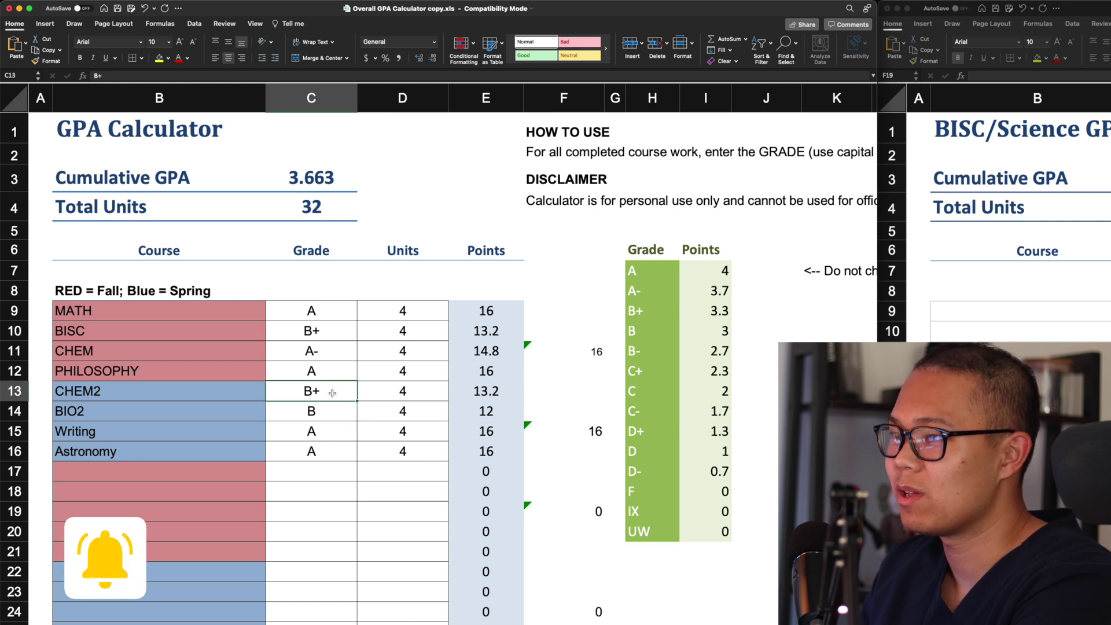
left_click(345, 471)
left_click(343, 457)
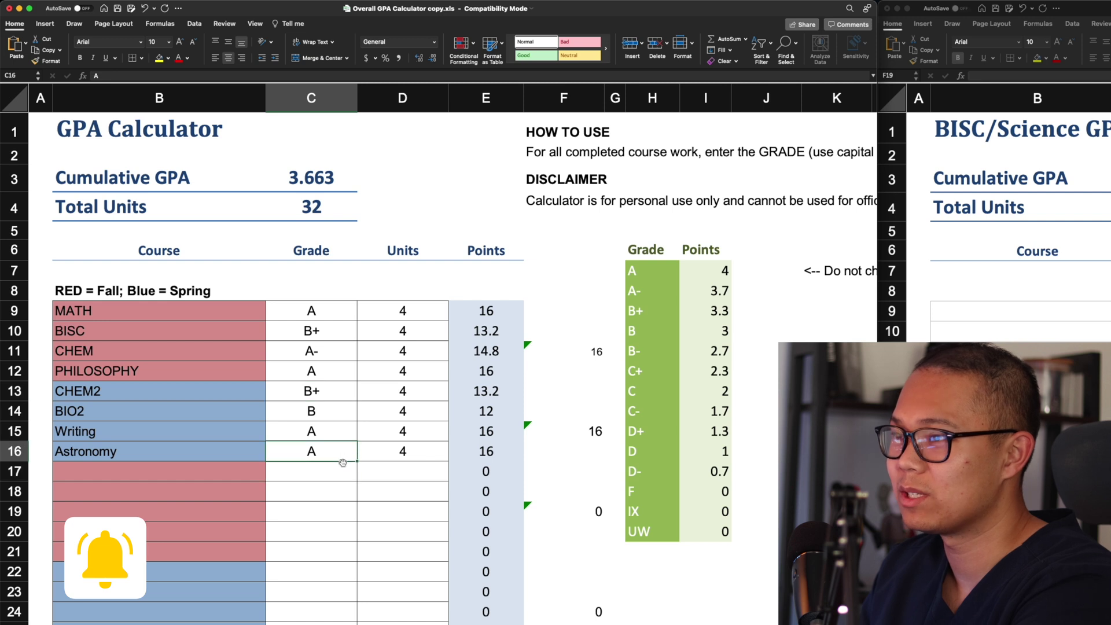
left_click_drag(340, 393, 344, 446)
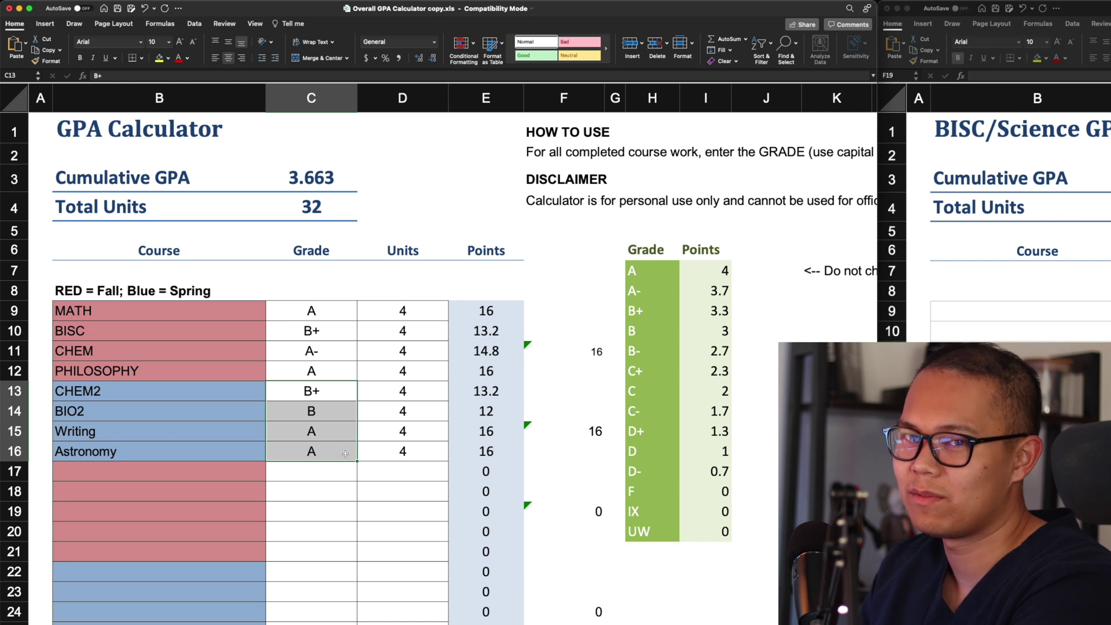
left_click(344, 453)
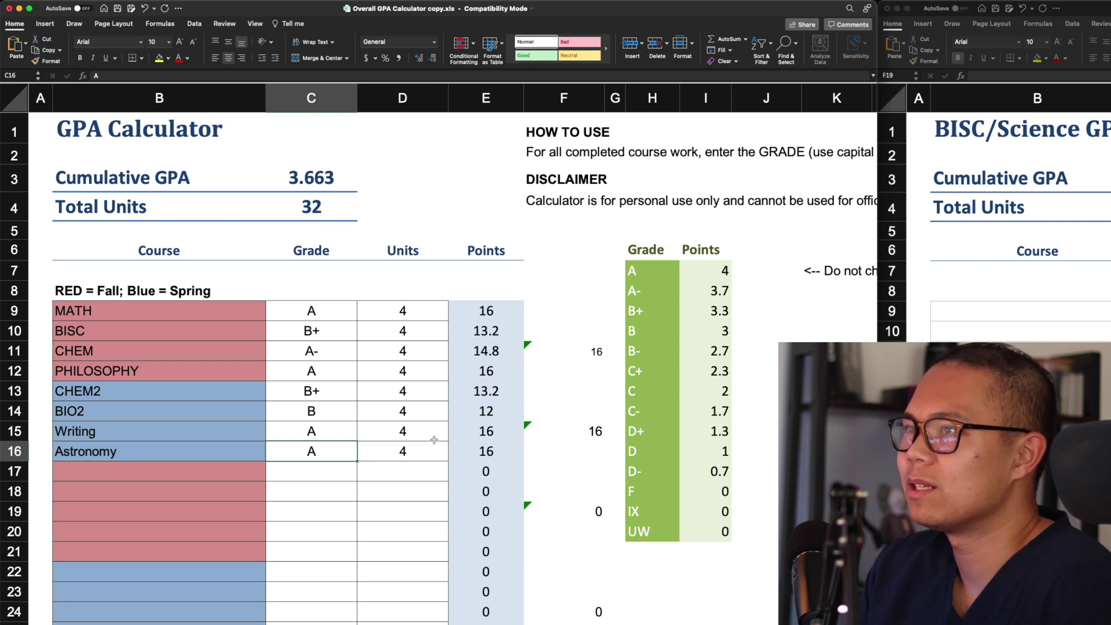
Step: Switch to the BISC/Science GPA Calculator workbook and list MATH, BISC, CHEM, BIO2 and CHEM2 in the Course column from row 9
left_click(977, 319)
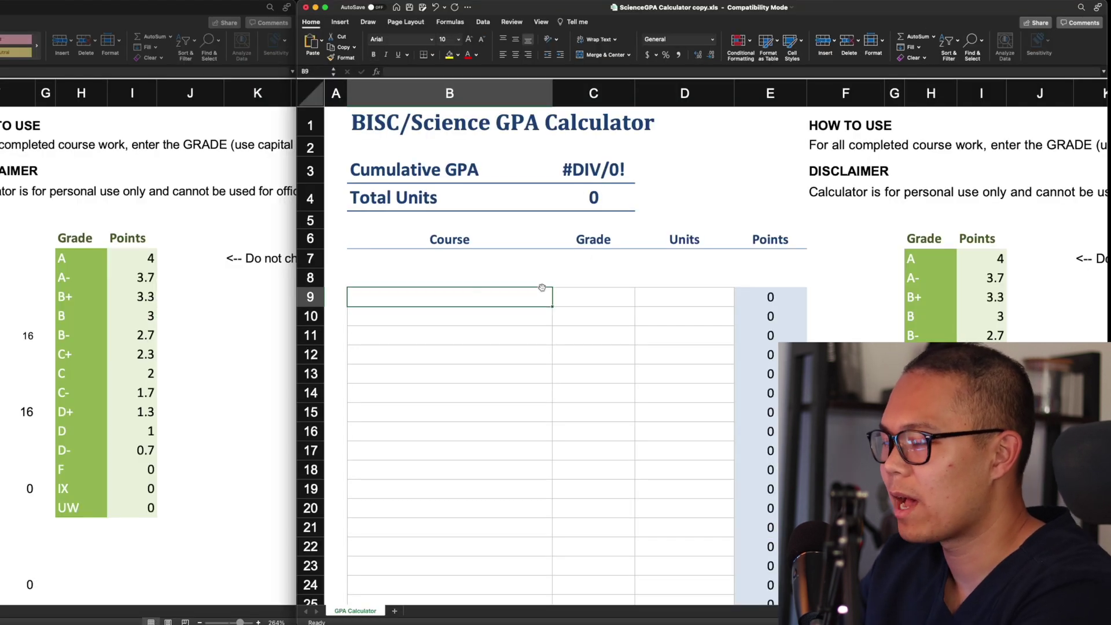
type("MATH")
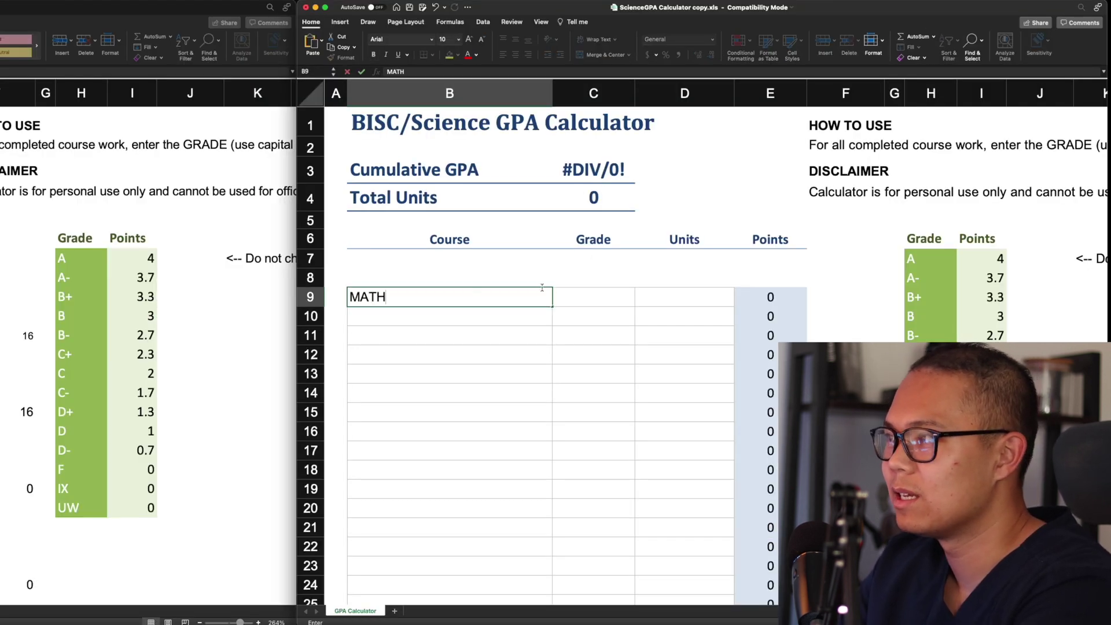
key("Return")
type("BISC")
key("Return")
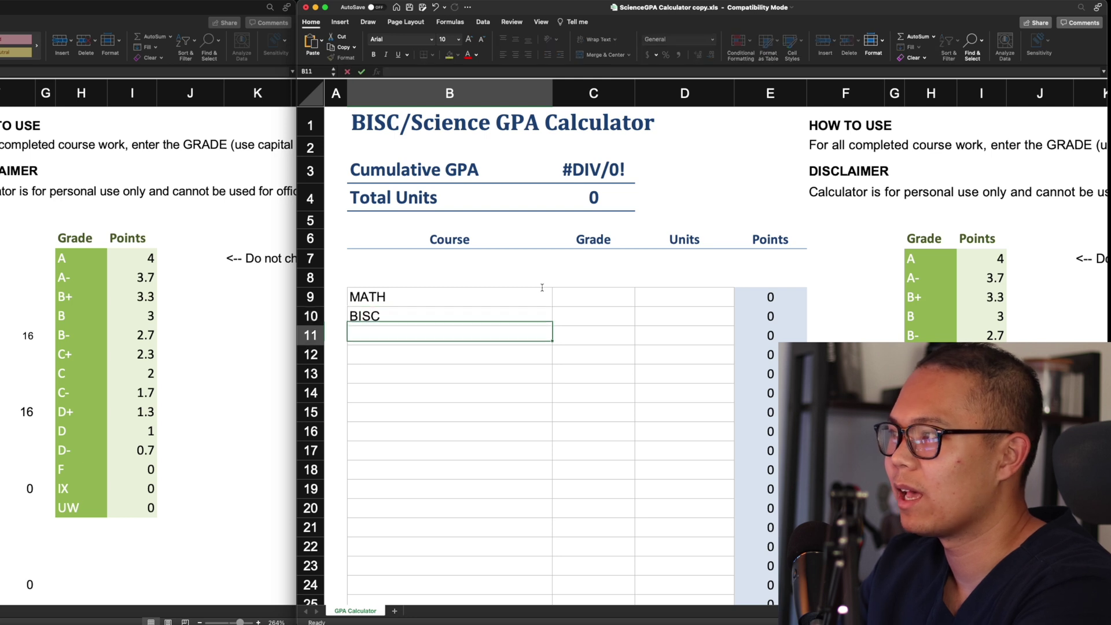
type("CHEM")
key("Return")
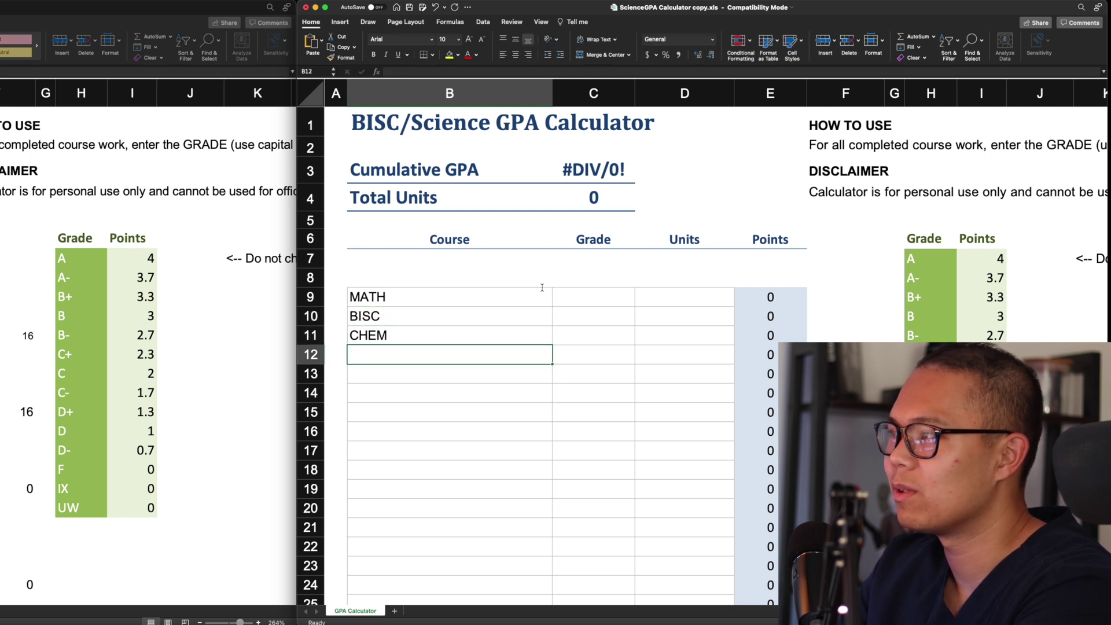
type("BIO2")
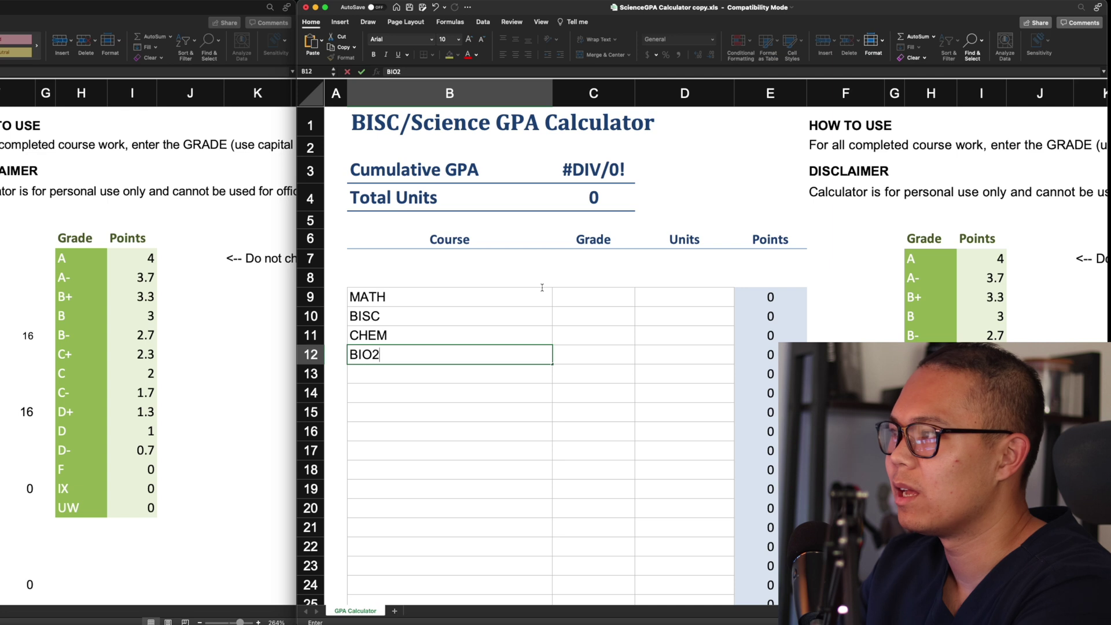
key("Return")
type("CHEM2")
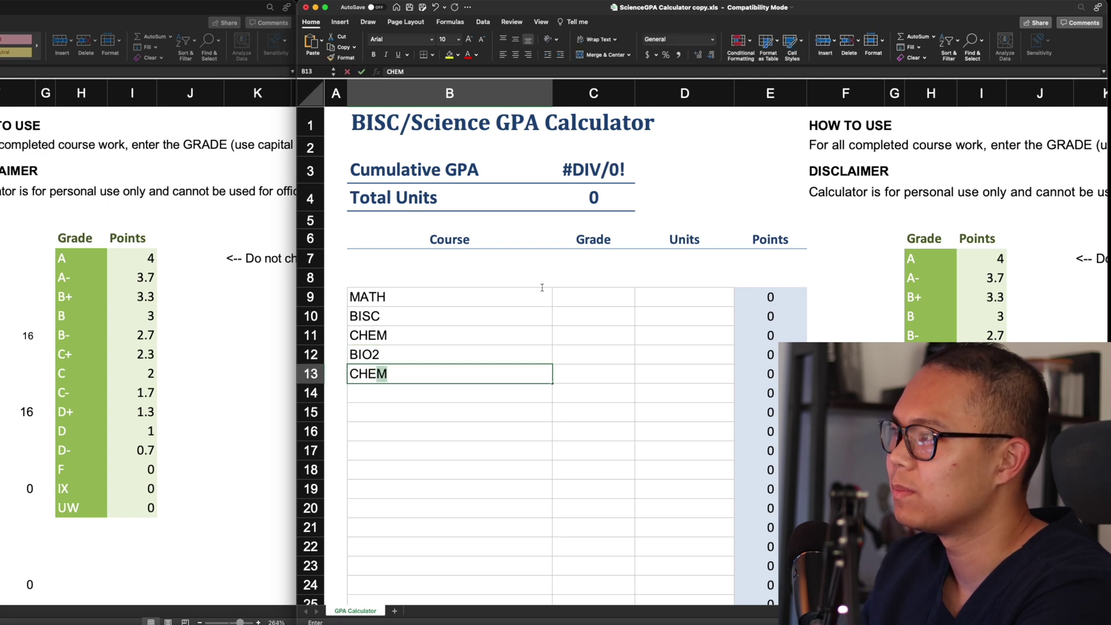
Step: Enter 4 units for each of the five science courses, MATH through CHEM2
left_click(677, 295)
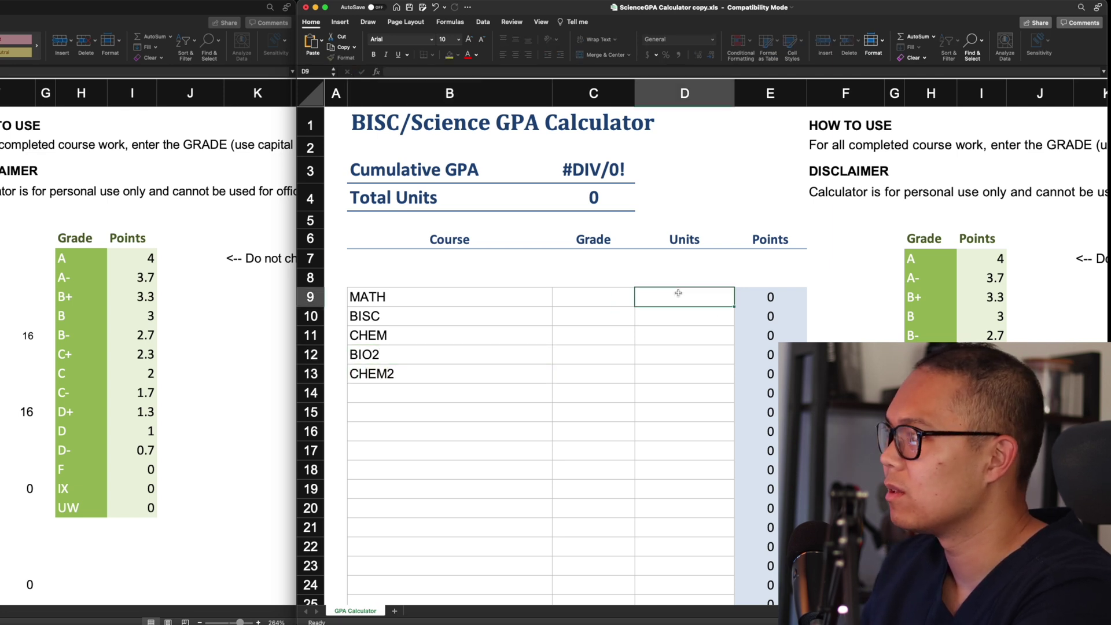
type("4")
left_click(681, 315)
type("4")
left_click(682, 337)
type("4")
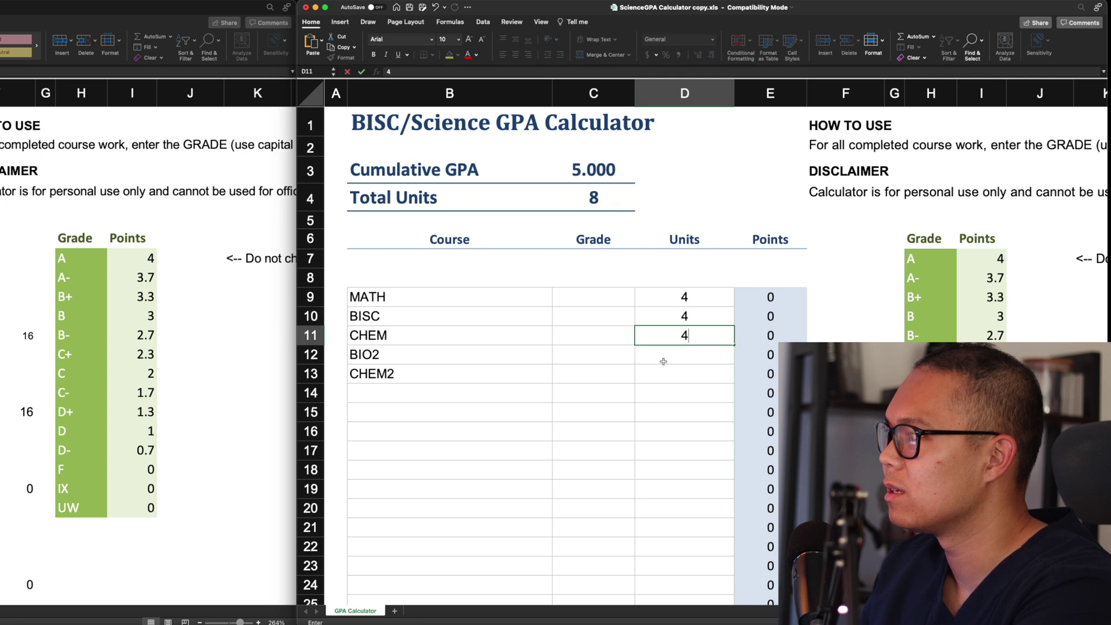
left_click(662, 354)
type("4")
left_click(664, 375)
type("4")
Step: Enter grade A for MATH, B+ for BISC and A- for CHEM in the Grade column
left_click(599, 298)
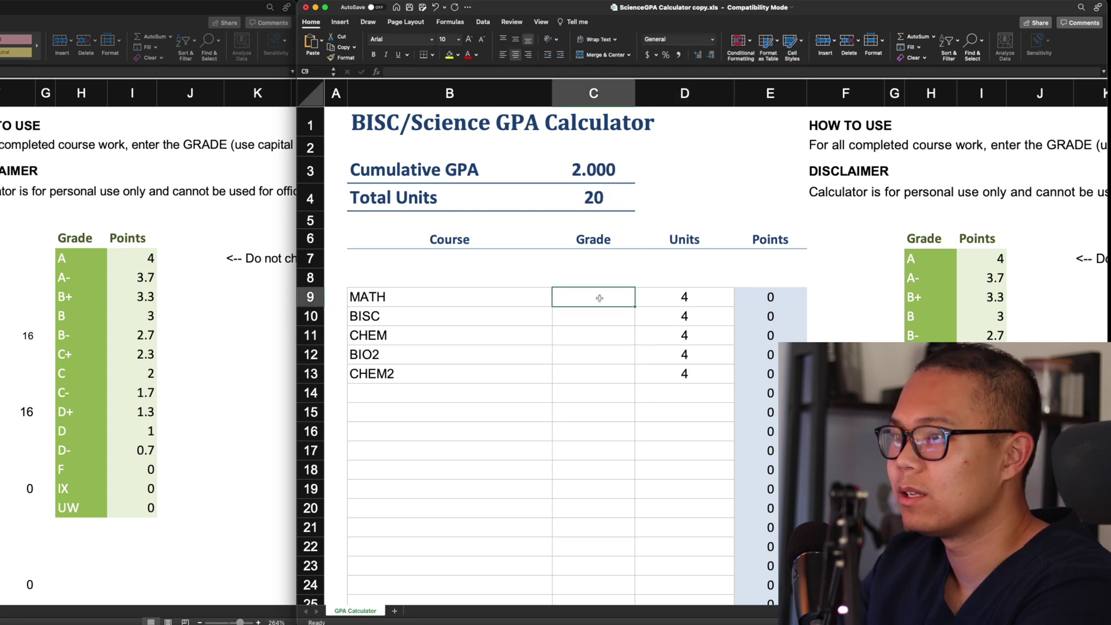
type("A")
key("Return")
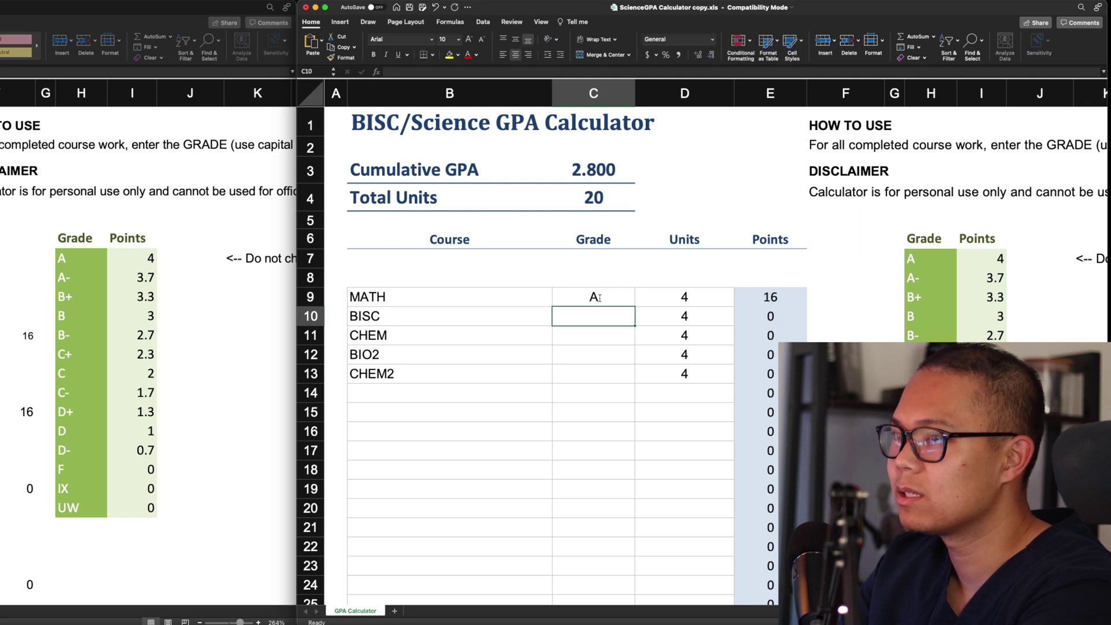
type("B+")
key("Return")
type("A-")
key("Return")
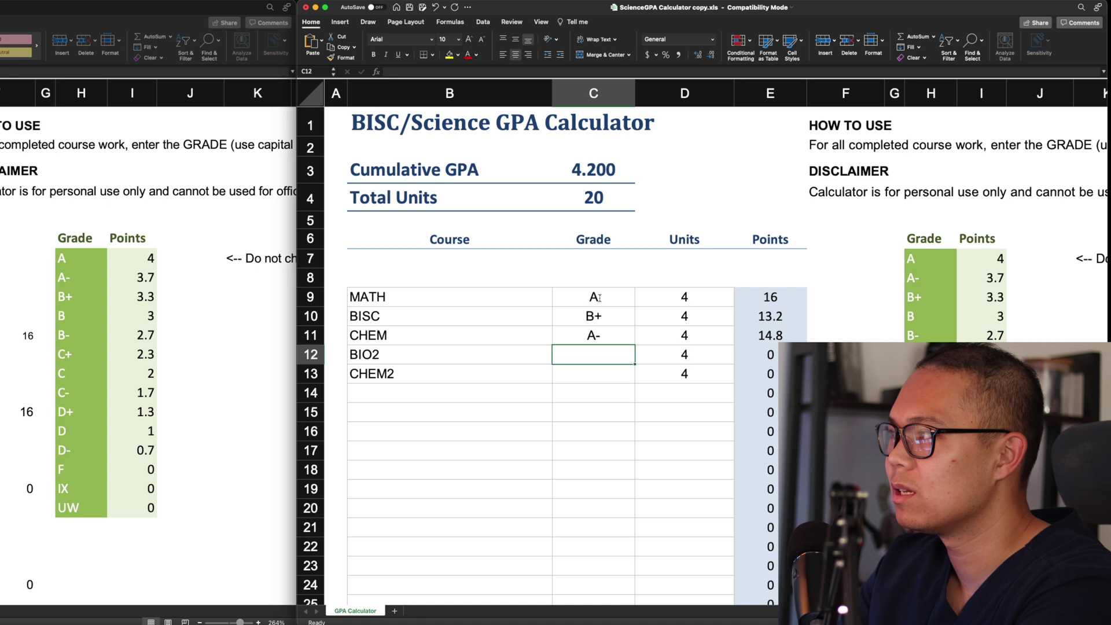
Step: Enter grade B for BIO2 and B+ for CHEM2 in the Grade column
type("B+")
key("Return")
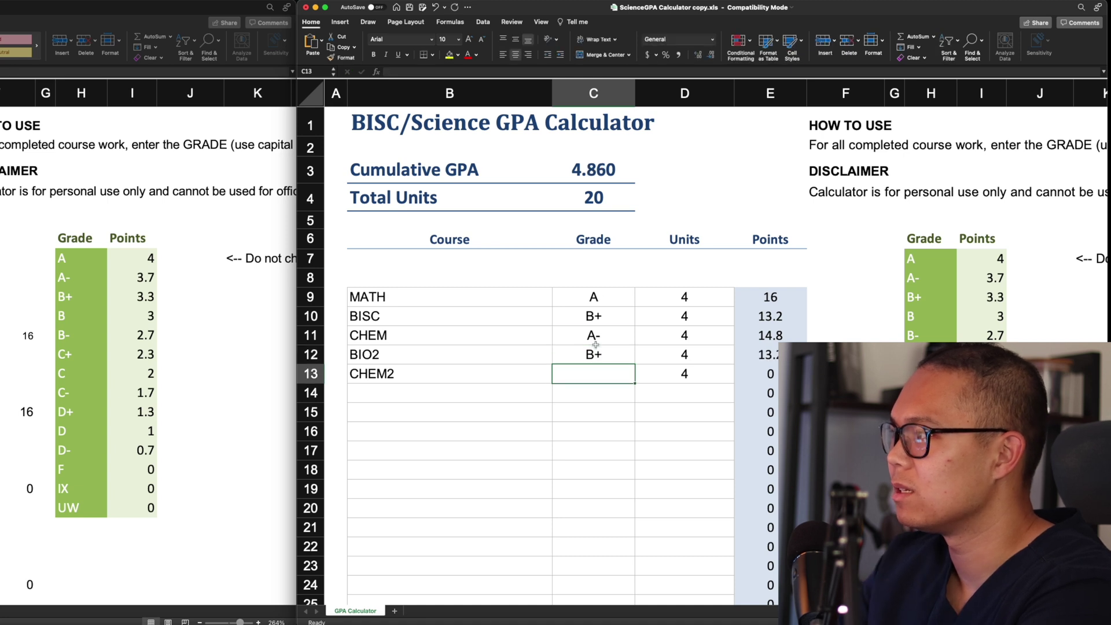
left_click(595, 346)
double_click(595, 348)
key("BackSpace")
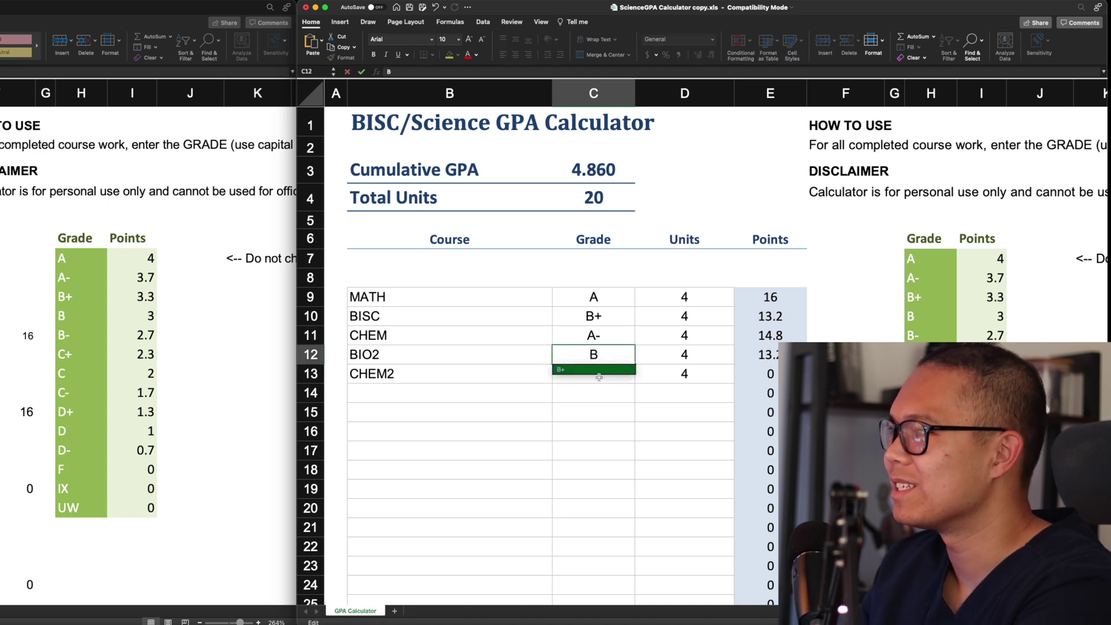
left_click(599, 377)
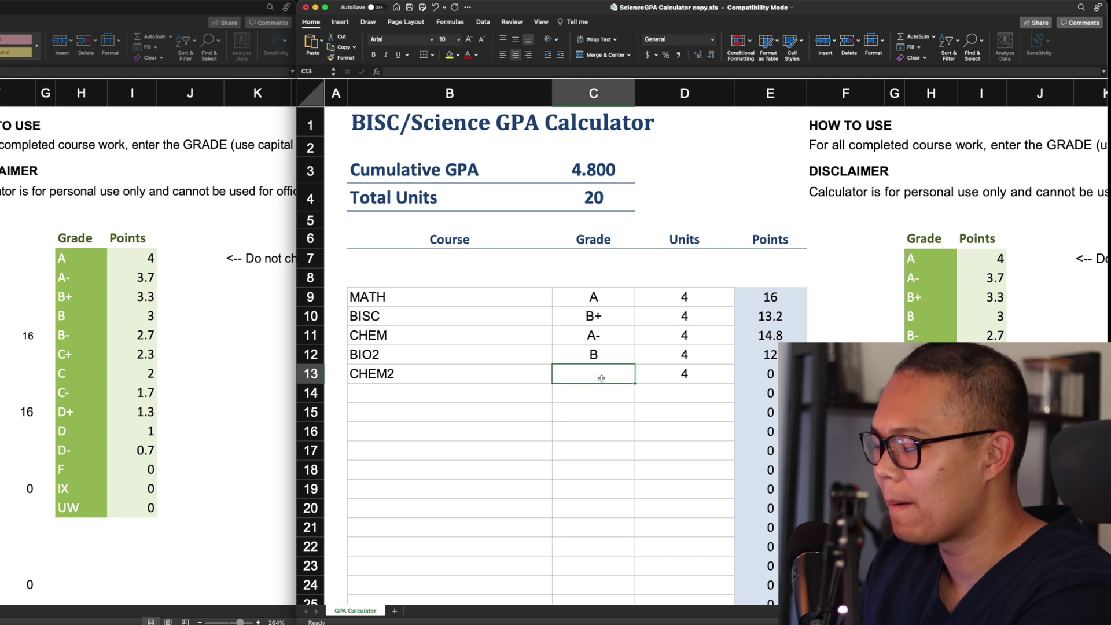
type("B+")
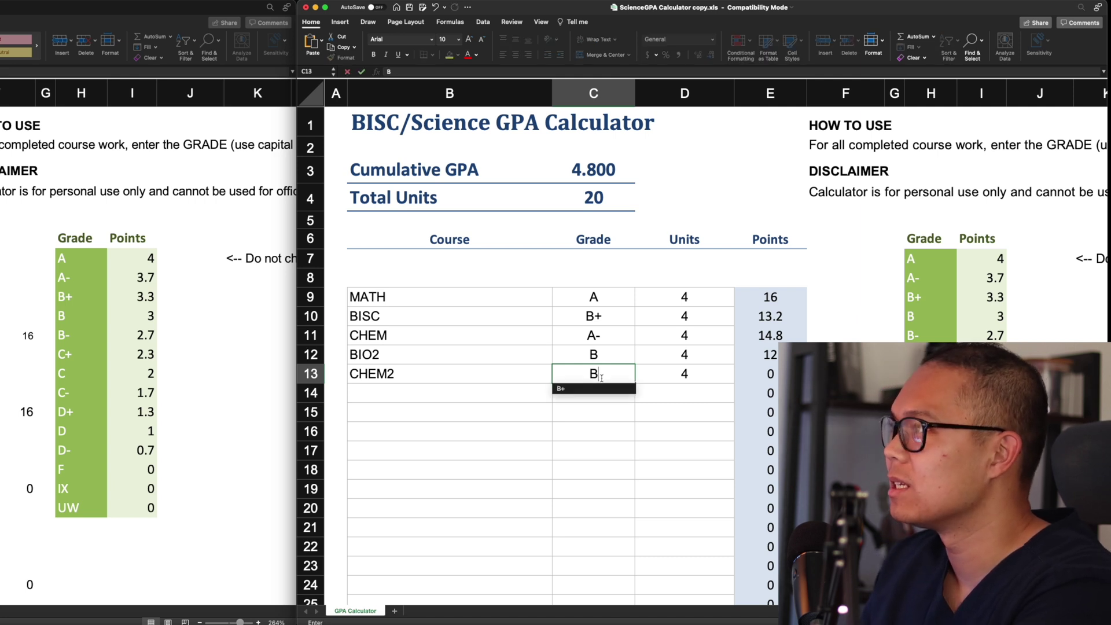
left_click(621, 424)
Step: Replace the leftover Points values in E31, E32 and E33 with 0
scroll(697, 371, "down", 8)
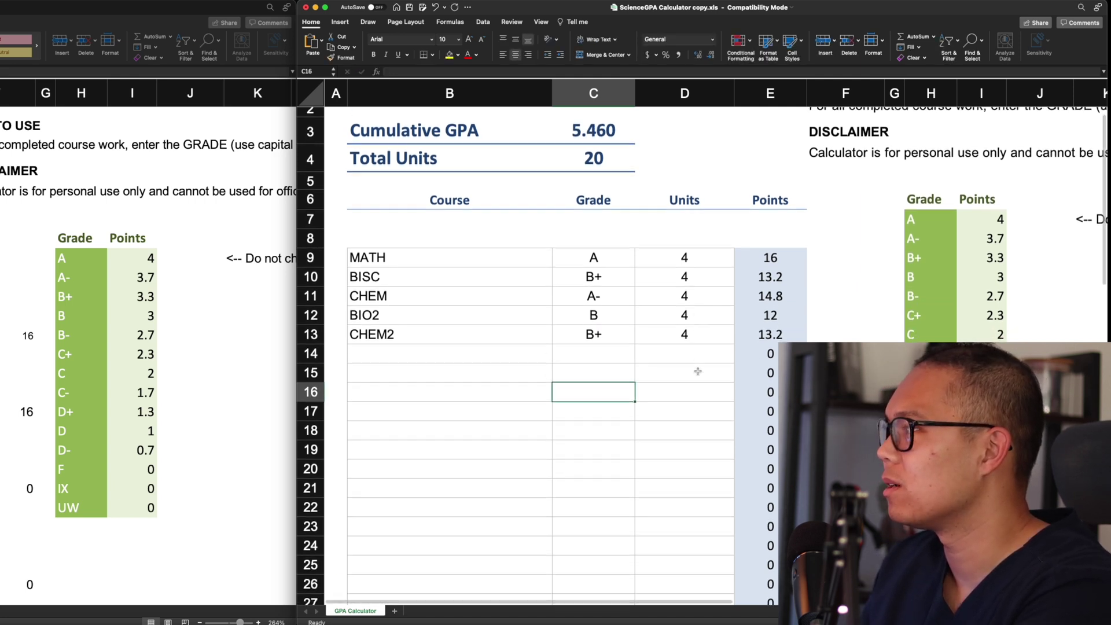
left_click(769, 387)
type("0")
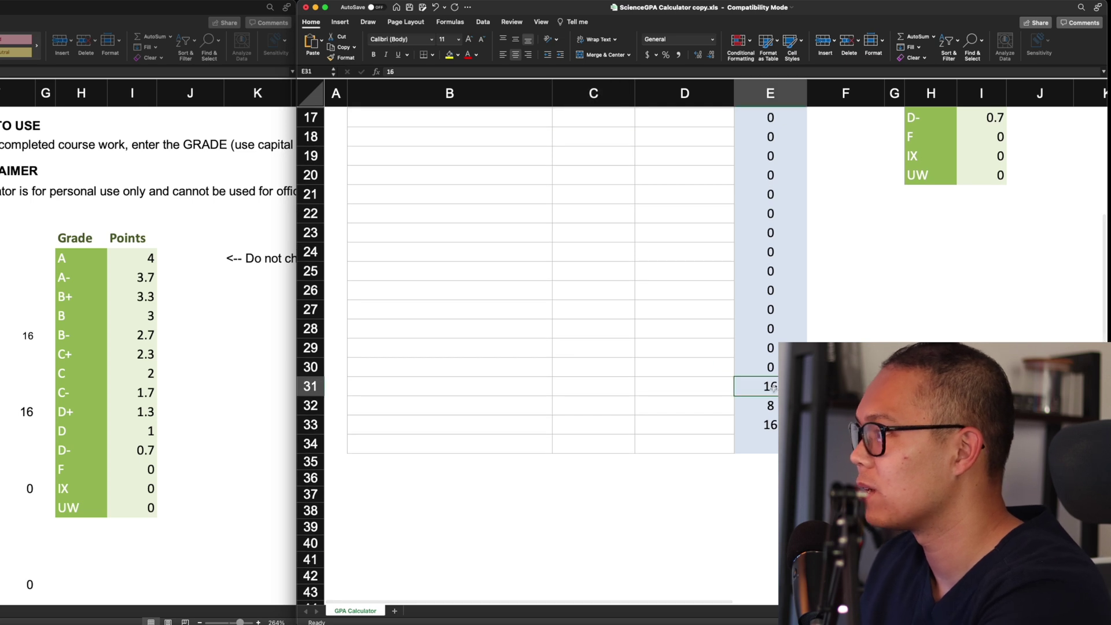
key("Return")
type("0")
key("Return")
type("0")
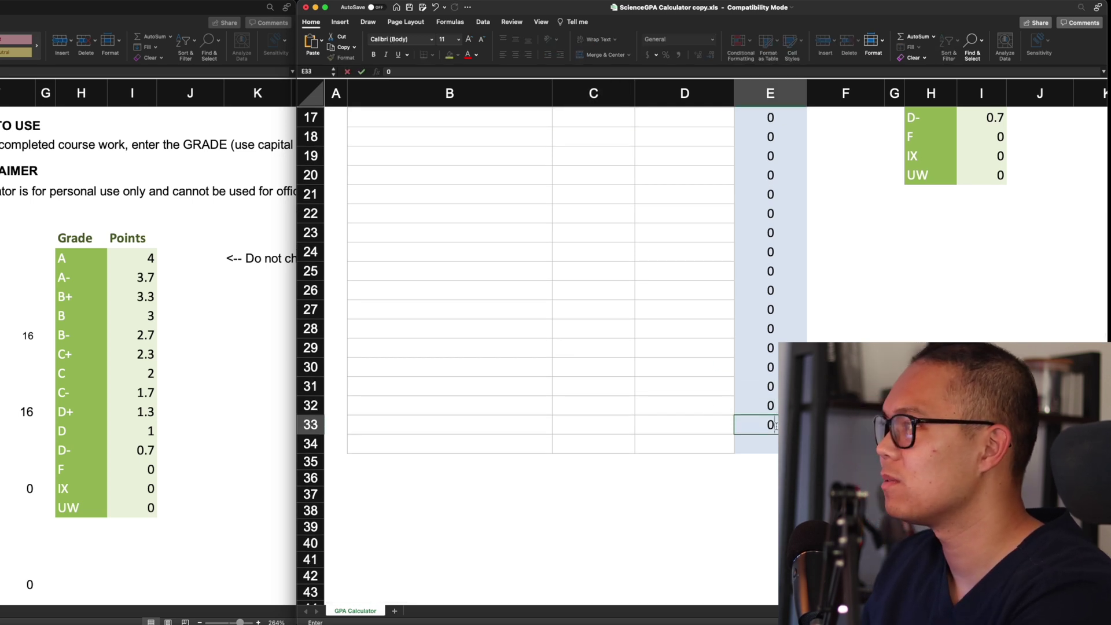
left_click(665, 384)
scroll(664, 384, "up", 6)
scroll(634, 266, "up", 2)
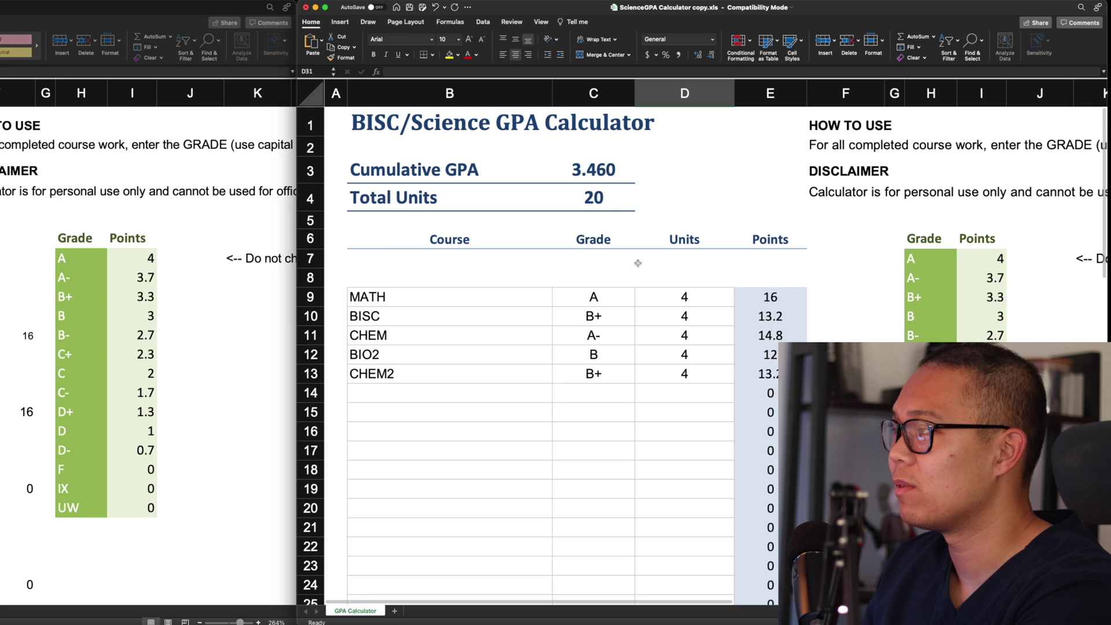
left_click(693, 383)
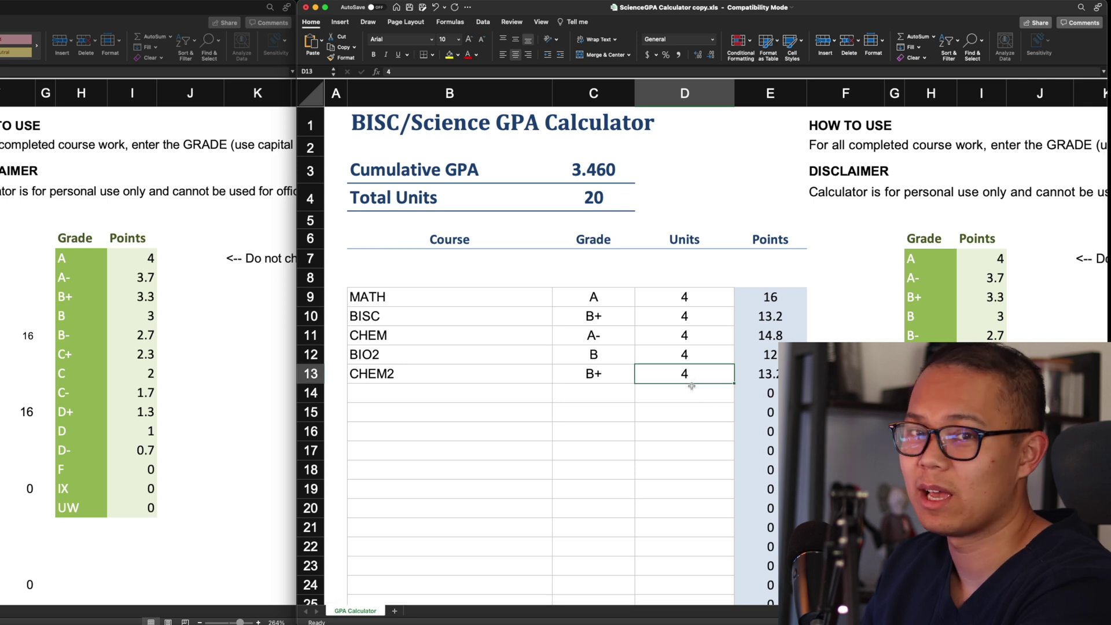
left_click(684, 406)
left_click(680, 393)
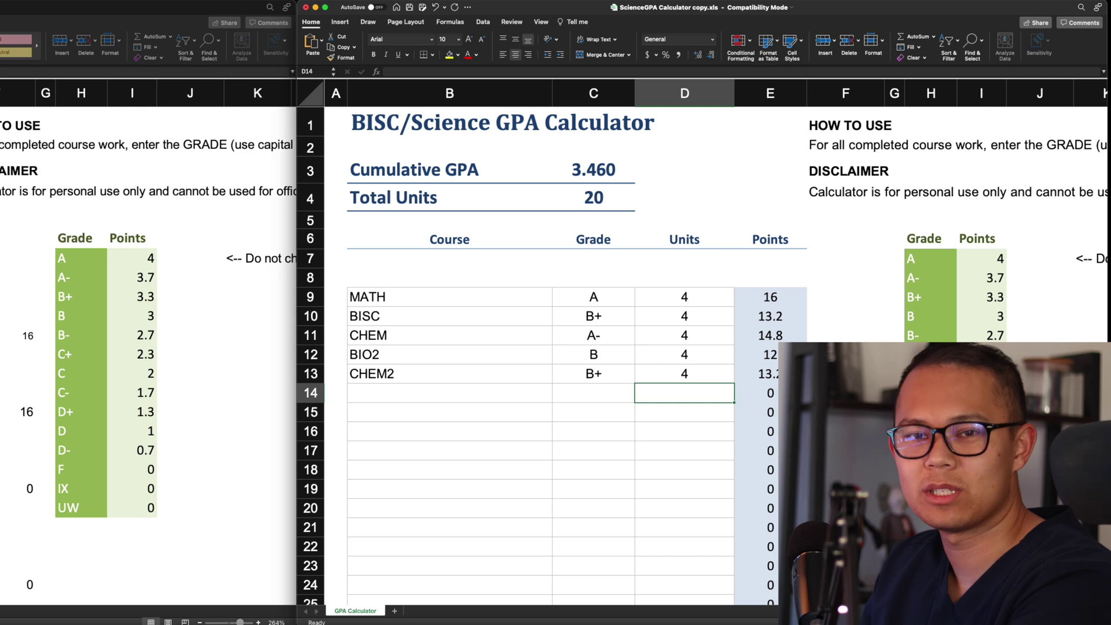
scroll(148, 347, "down", 5)
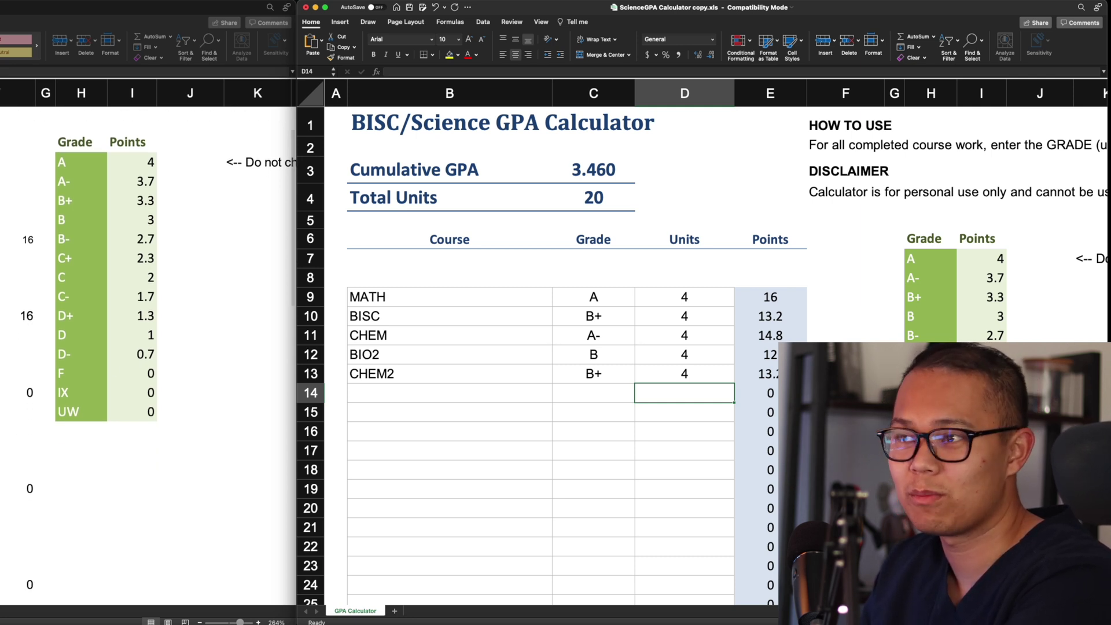
scroll(148, 347, "down", 3)
scroll(148, 347, "down", 12)
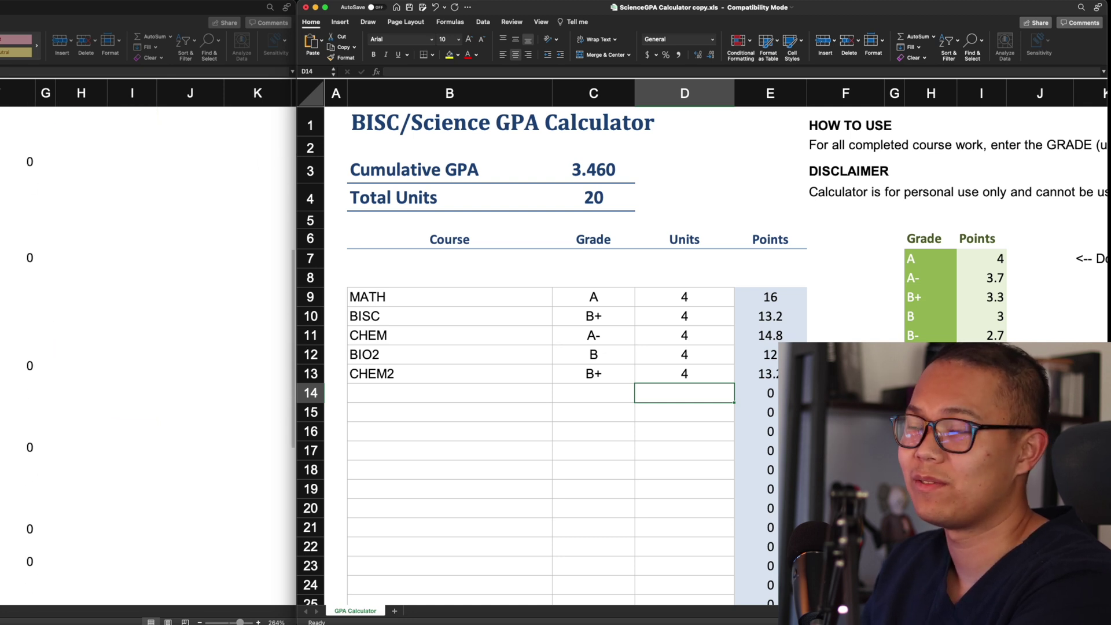
scroll(148, 347, "up", 20)
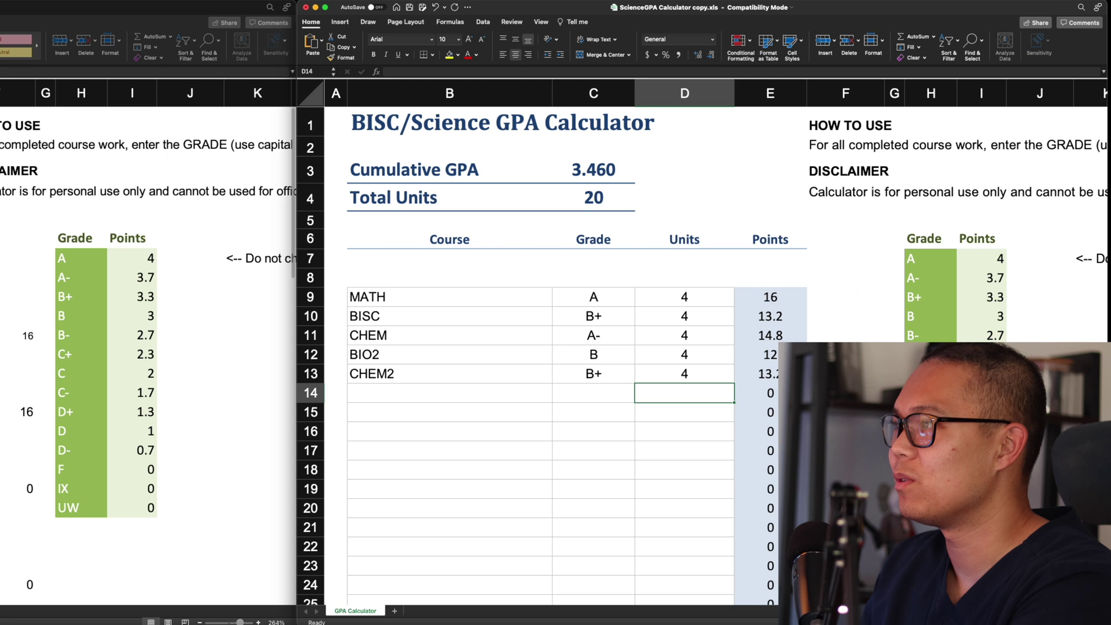